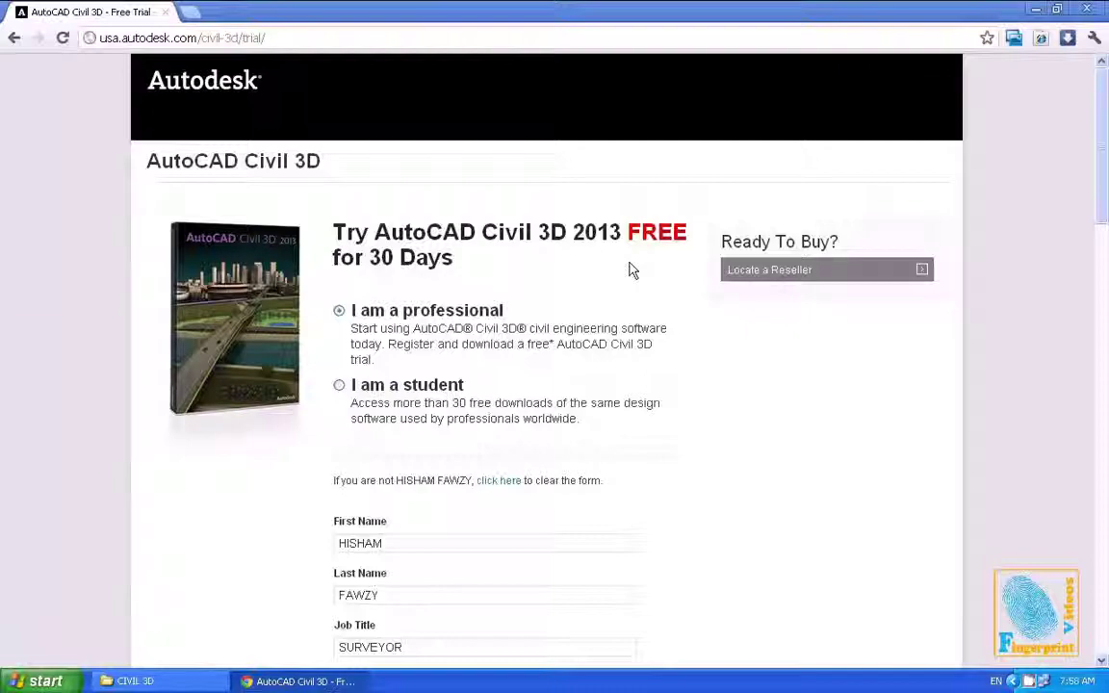
Set the trial form to Decision Maker, 1 - 5 licenses, Unsure funding and a 1 - 3 months timeframe
{"action": "scroll", "coordinate": [630, 270], "scroll_direction": "down", "scroll_amount": 10}
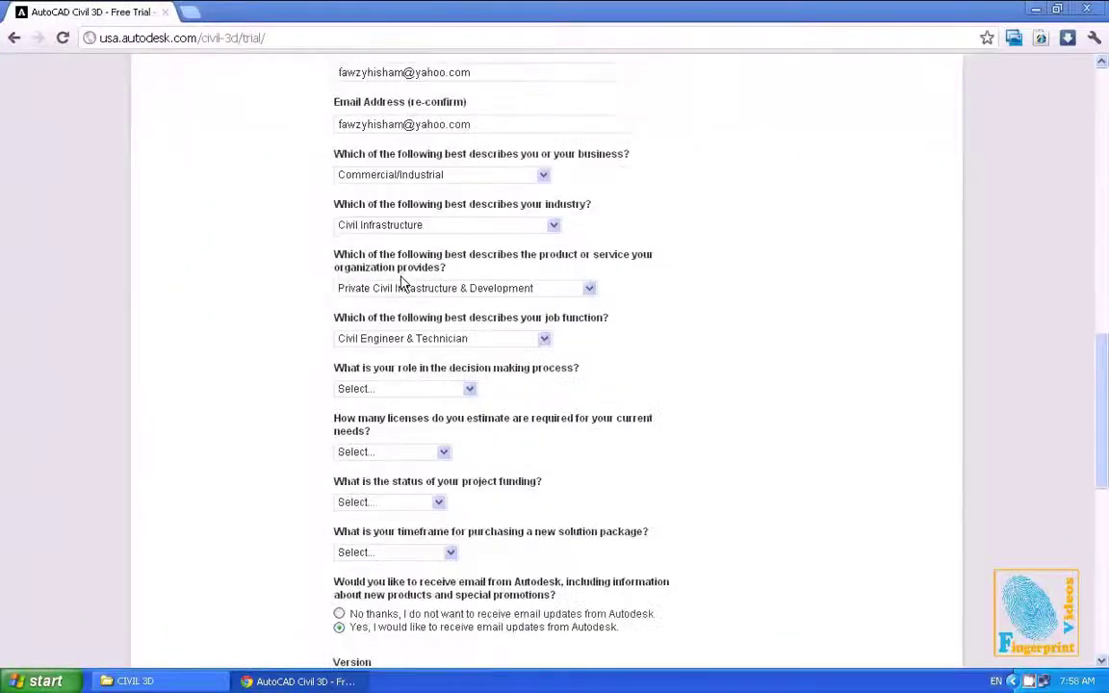
{"action": "scroll", "coordinate": [571, 255], "scroll_direction": "down", "scroll_amount": 1}
{"action": "scroll", "coordinate": [576, 255], "scroll_direction": "up", "scroll_amount": 9}
{"action": "scroll", "coordinate": [452, 279], "scroll_direction": "down", "scroll_amount": 1}
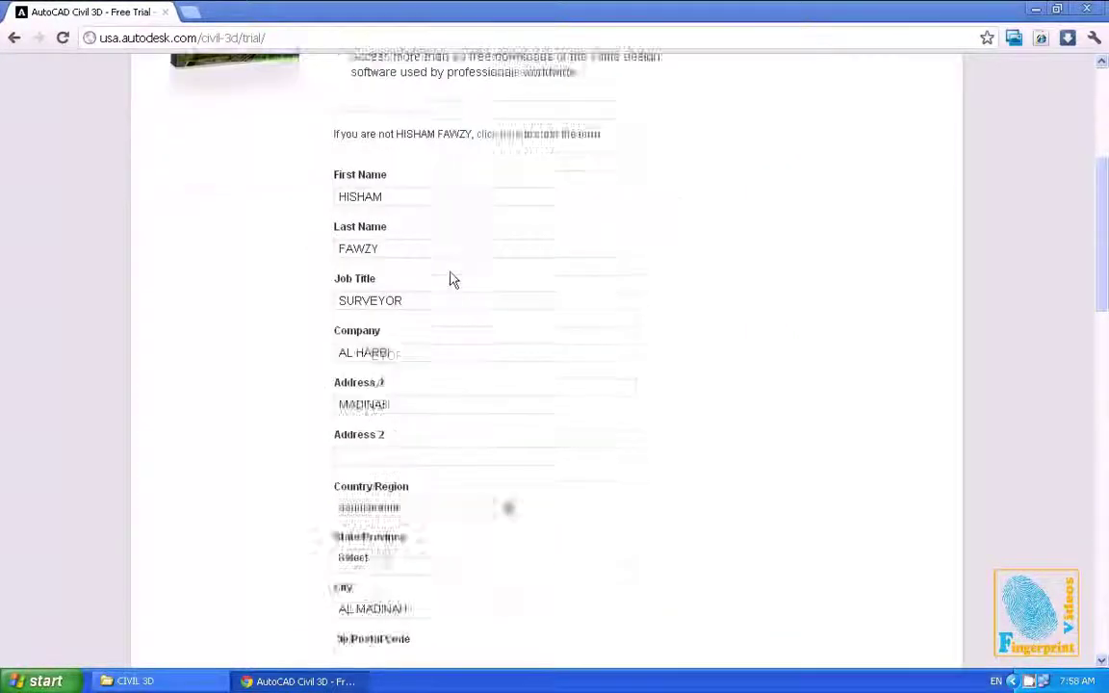
{"action": "scroll", "coordinate": [453, 279], "scroll_direction": "down", "scroll_amount": 8}
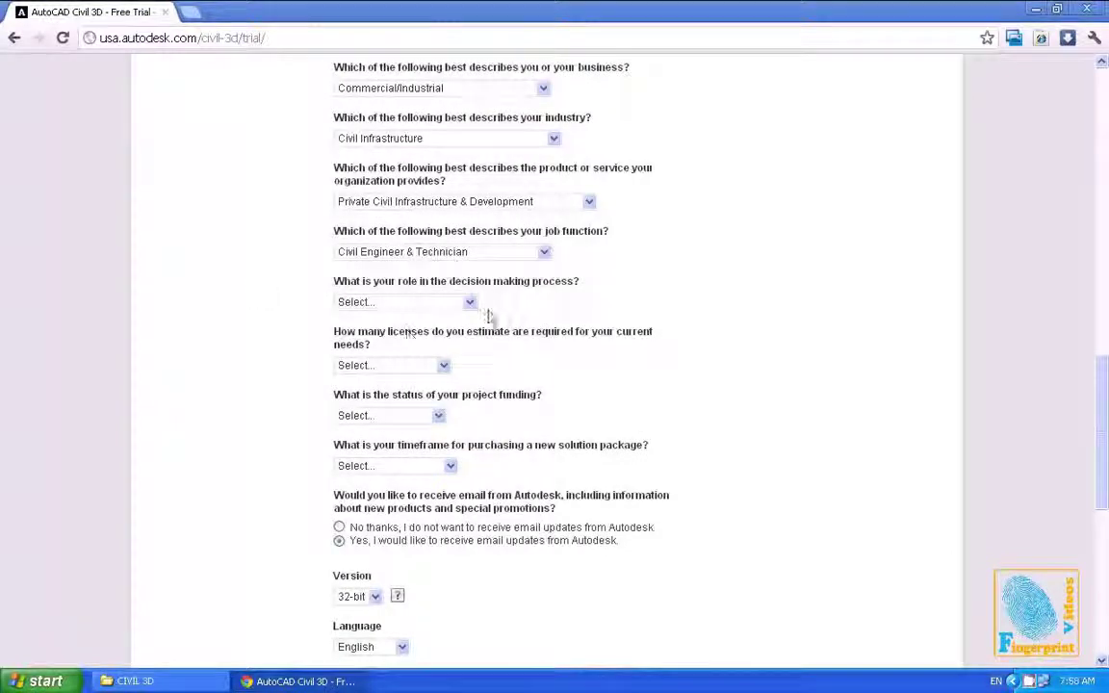
{"action": "left_click", "coordinate": [466, 301]}
{"action": "left_click", "coordinate": [435, 333]}
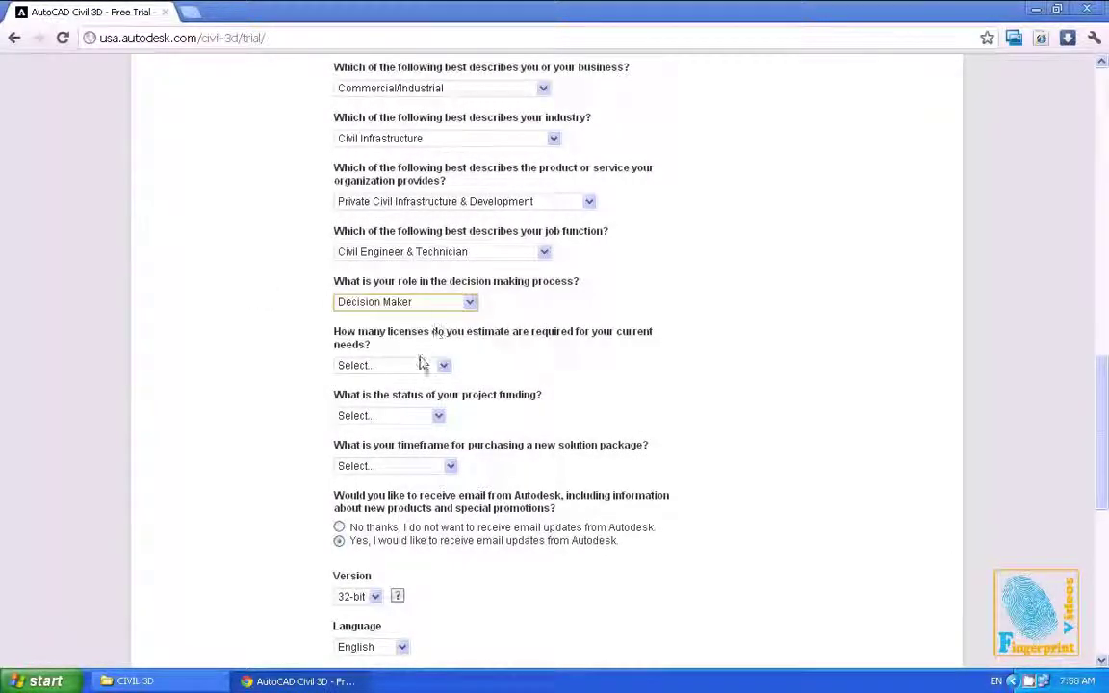
{"action": "left_click", "coordinate": [421, 365]}
{"action": "left_click", "coordinate": [390, 392]}
{"action": "left_click", "coordinate": [404, 422]}
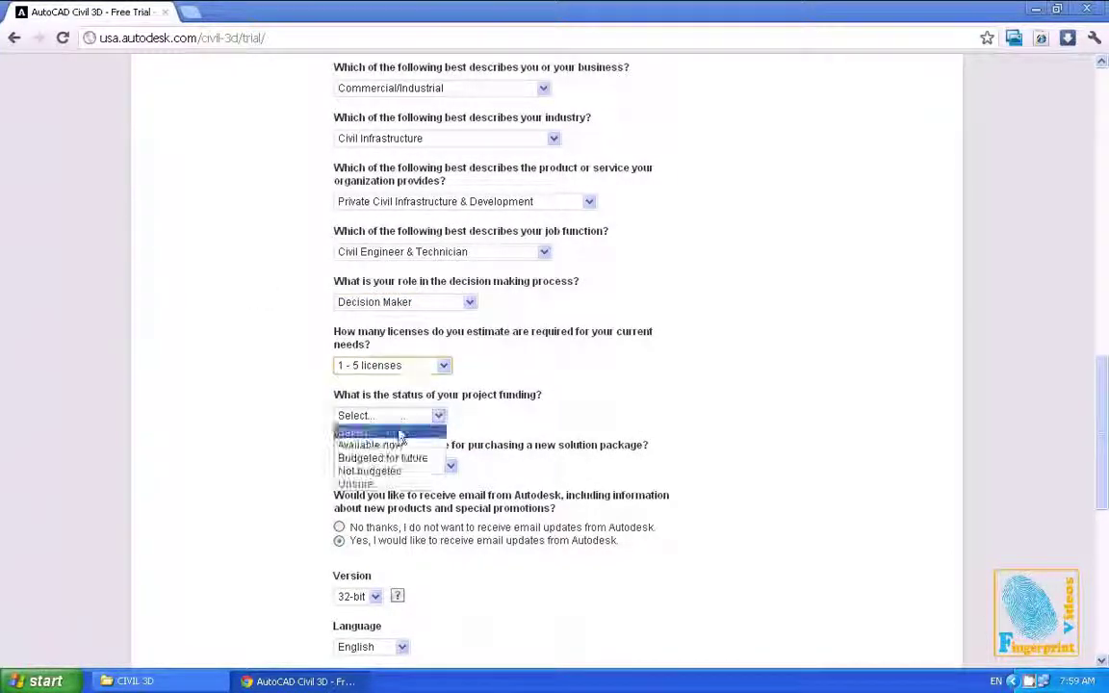
{"action": "left_click", "coordinate": [383, 480]}
{"action": "left_click", "coordinate": [392, 467]}
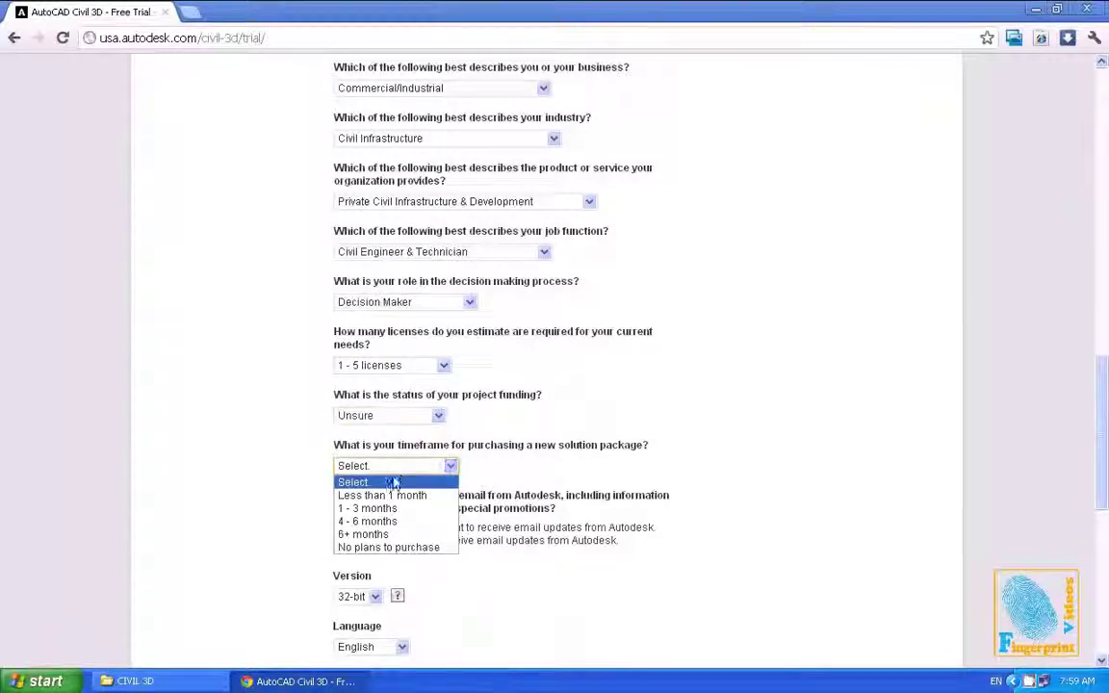
{"action": "left_click", "coordinate": [351, 507]}
Keep the version at 32-bit and submit the trial request form
{"action": "scroll", "coordinate": [312, 408], "scroll_direction": "down", "scroll_amount": 3}
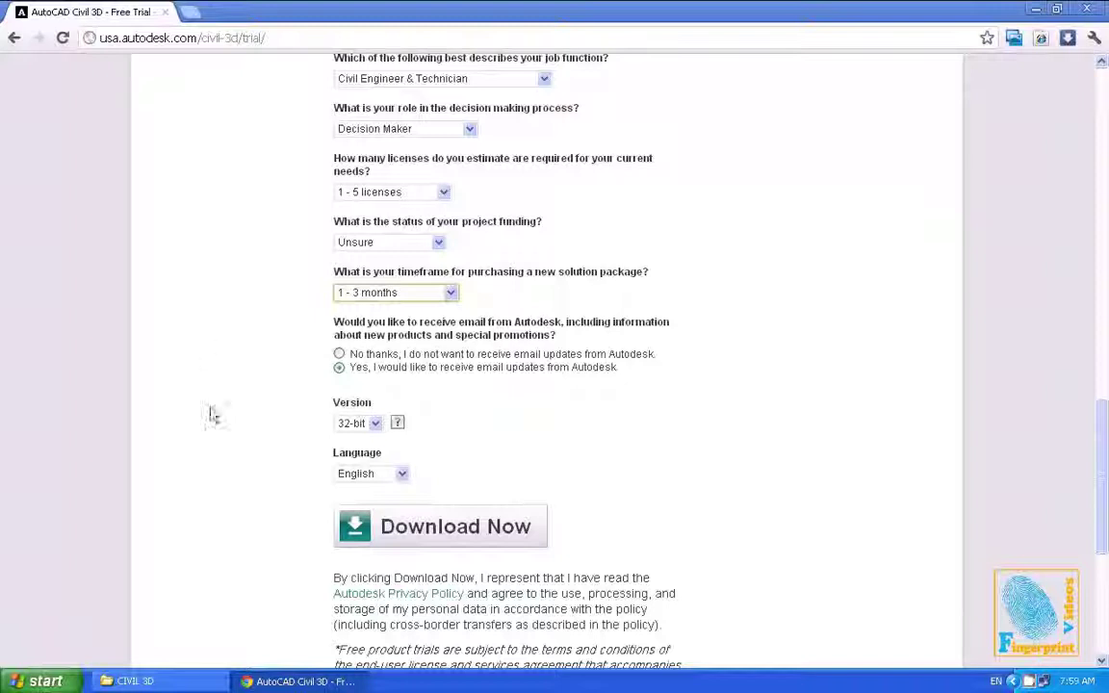
{"action": "left_click", "coordinate": [349, 425]}
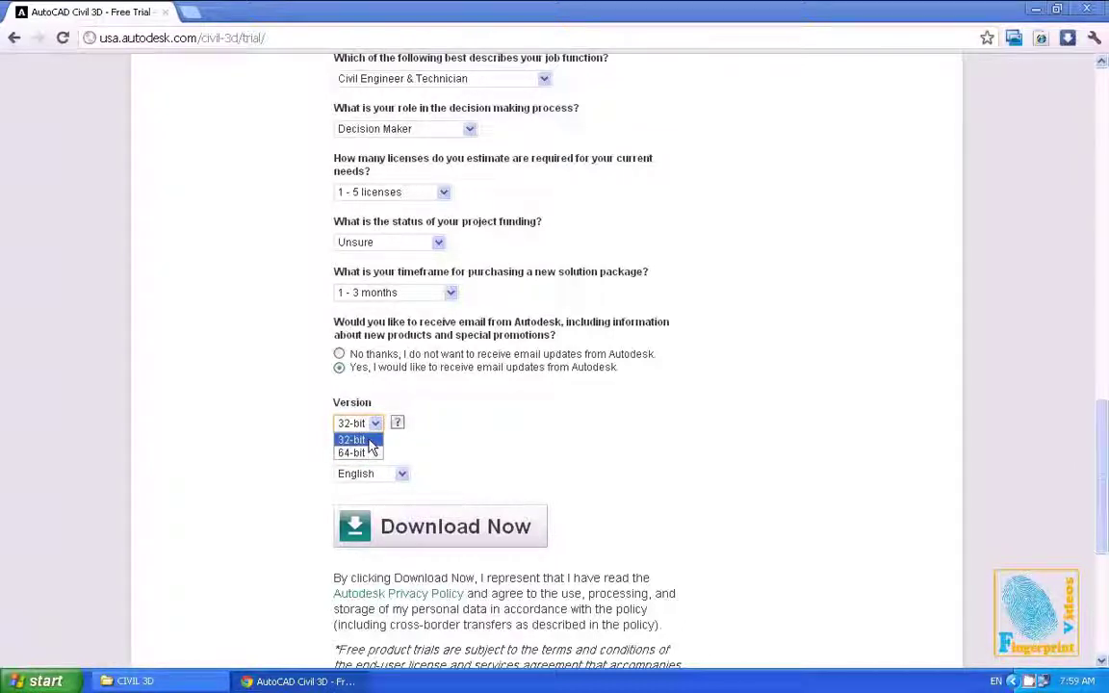
{"action": "left_click", "coordinate": [369, 442]}
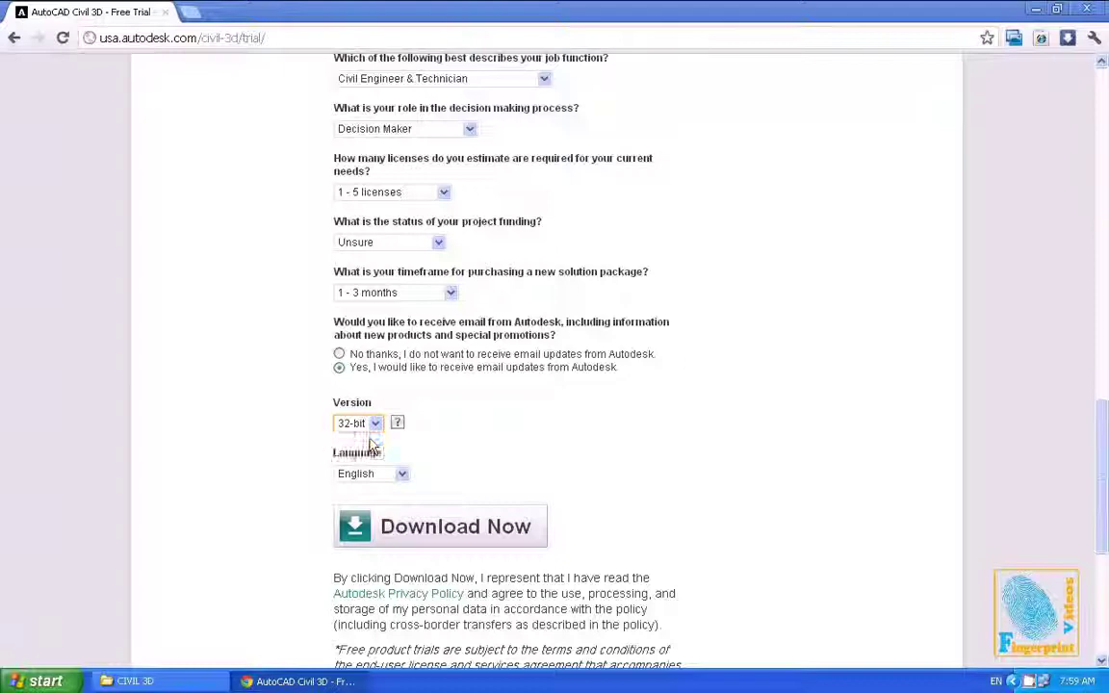
{"action": "left_click", "coordinate": [432, 528]}
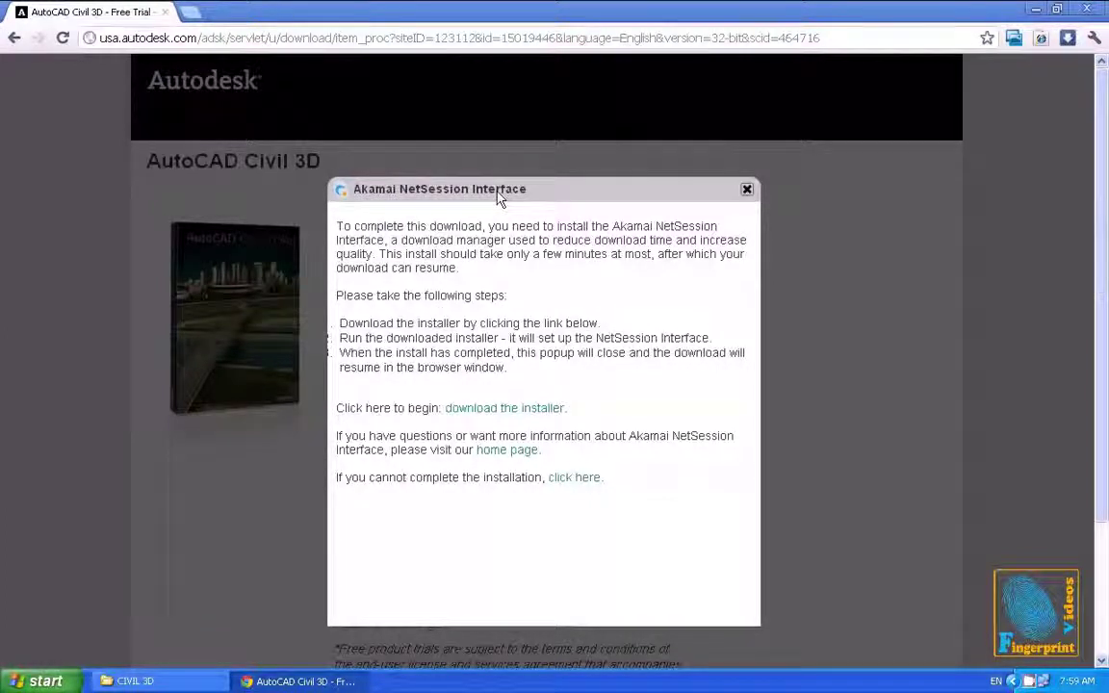
Download the Akamai NetSession installer from the Autodesk trial page
{"action": "left_click", "coordinate": [492, 410]}
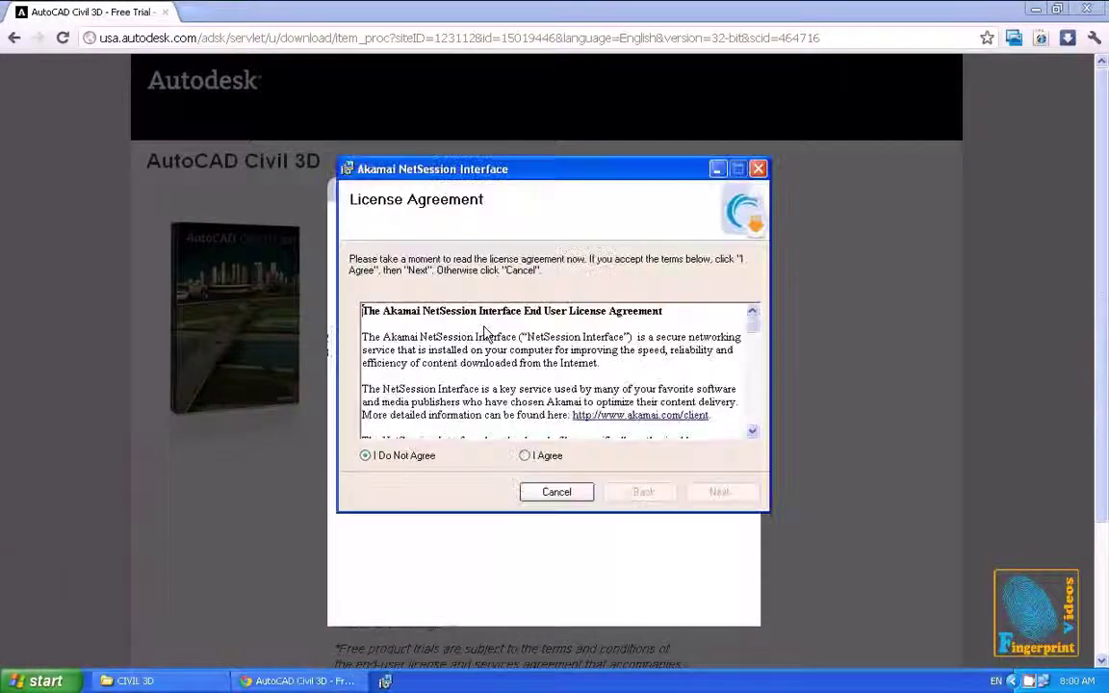
Accept the Akamai license terms and install the NetSession Interface
{"action": "left_click_drag", "start_coordinate": [433, 169], "coordinate": [413, 101]}
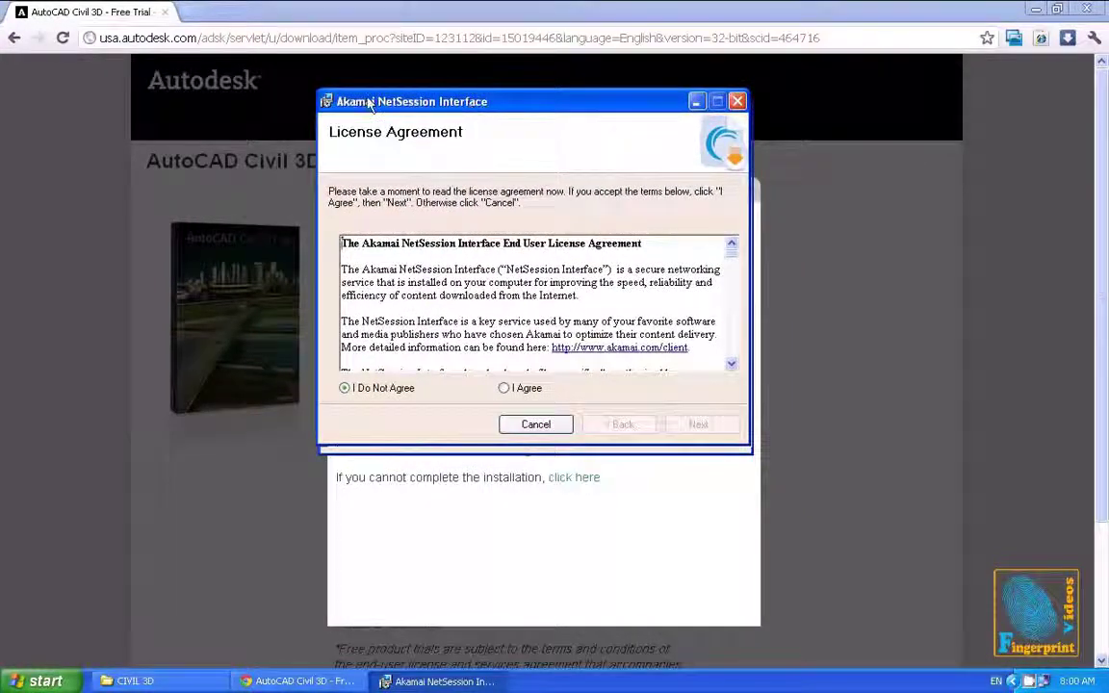
{"action": "left_click", "coordinate": [529, 393]}
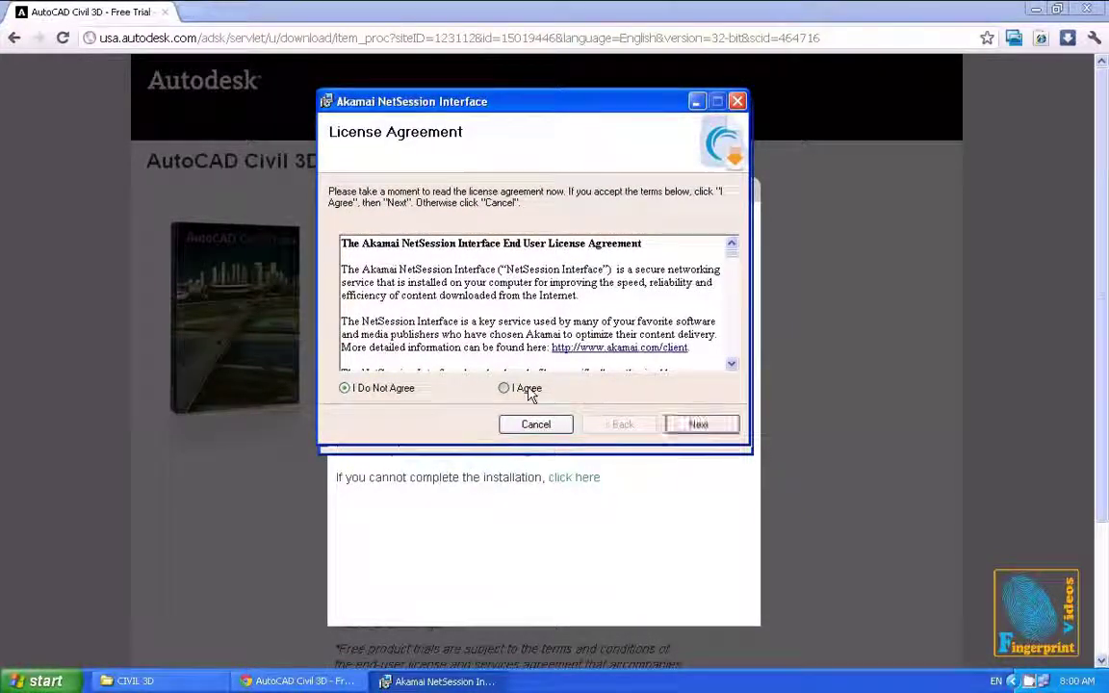
{"action": "left_click", "coordinate": [699, 425]}
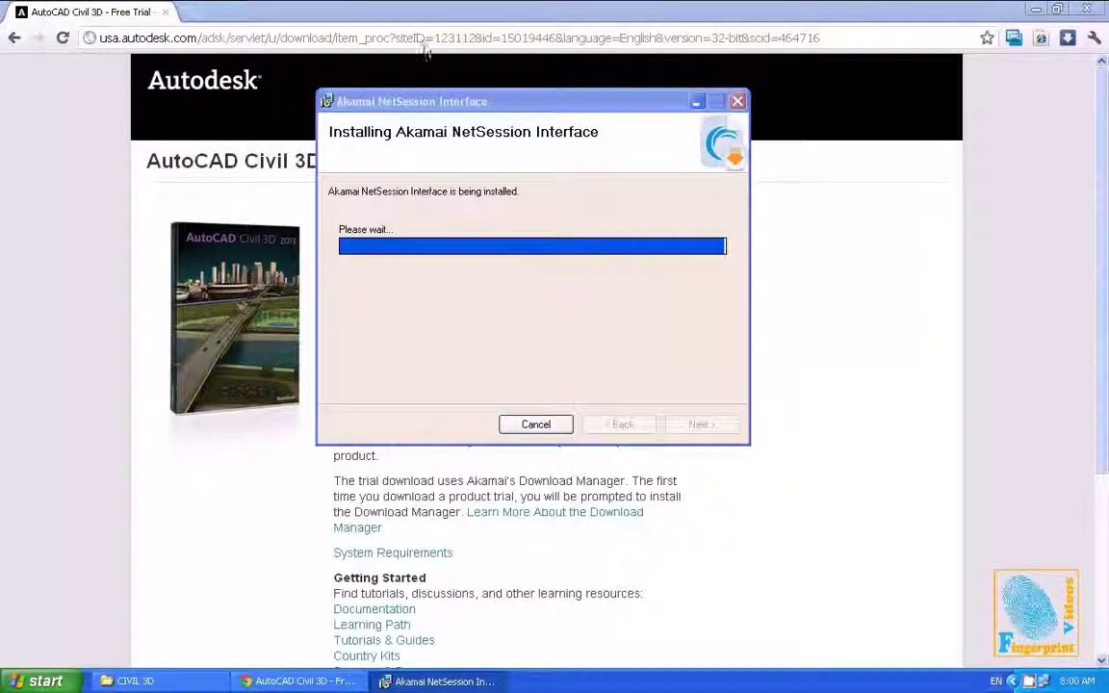
Save the Civil 3D 2013 32-bit installer to My Documents and close the Installation Complete message
{"action": "left_click_drag", "start_coordinate": [465, 183], "coordinate": [416, 104]}
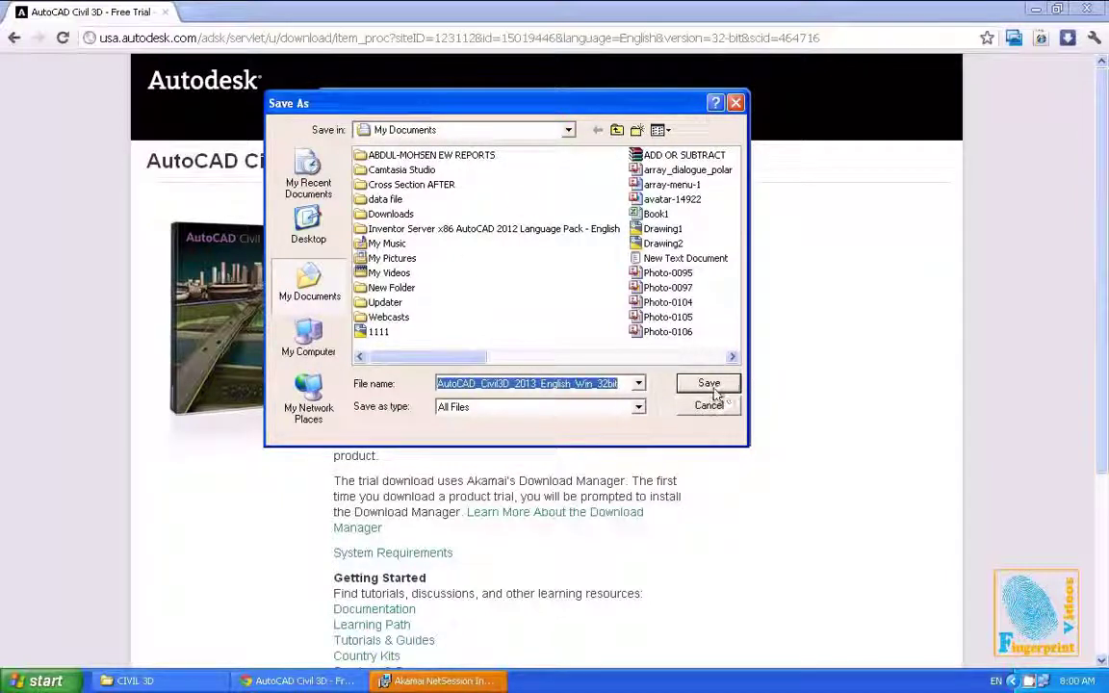
{"action": "left_click", "coordinate": [640, 356]}
{"action": "key", "text": "Return"}
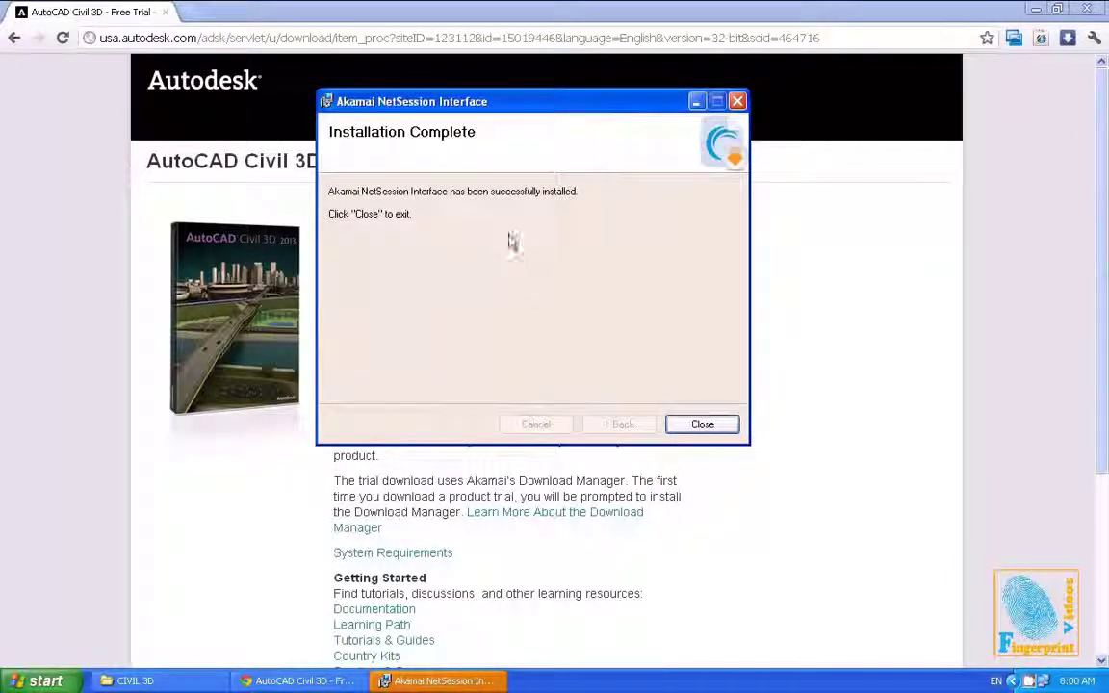
{"action": "left_click", "coordinate": [698, 425]}
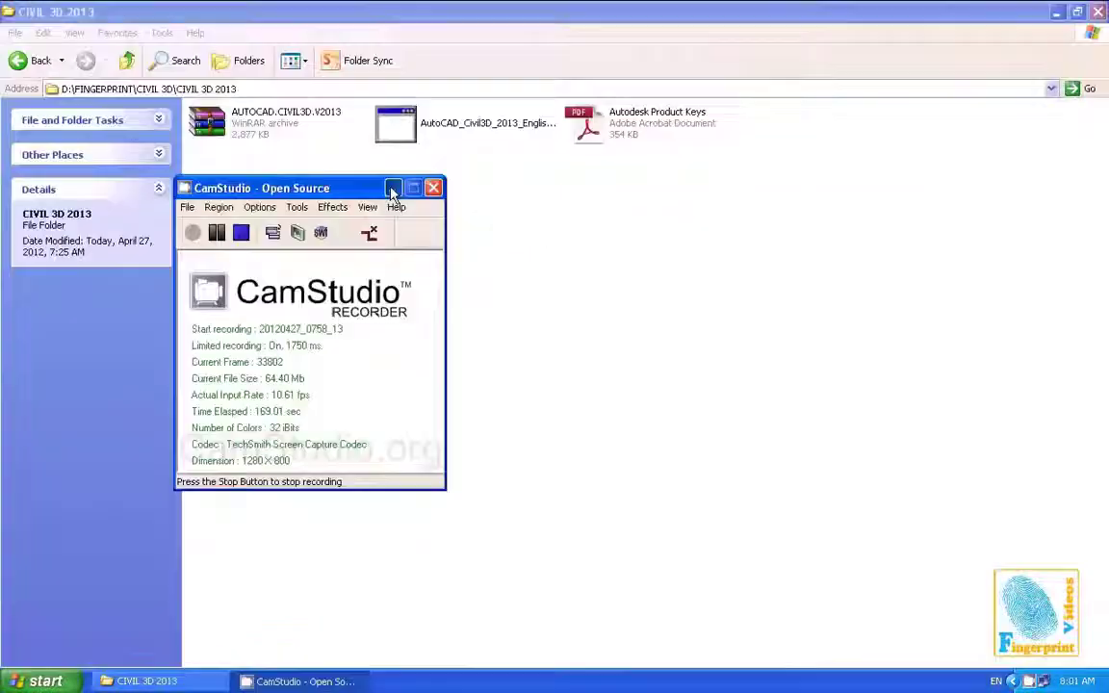
Run the AutoCAD_Civil3D_2013_English setup application from the CIVIL 3D 2013 folder
{"action": "left_click", "coordinate": [391, 188]}
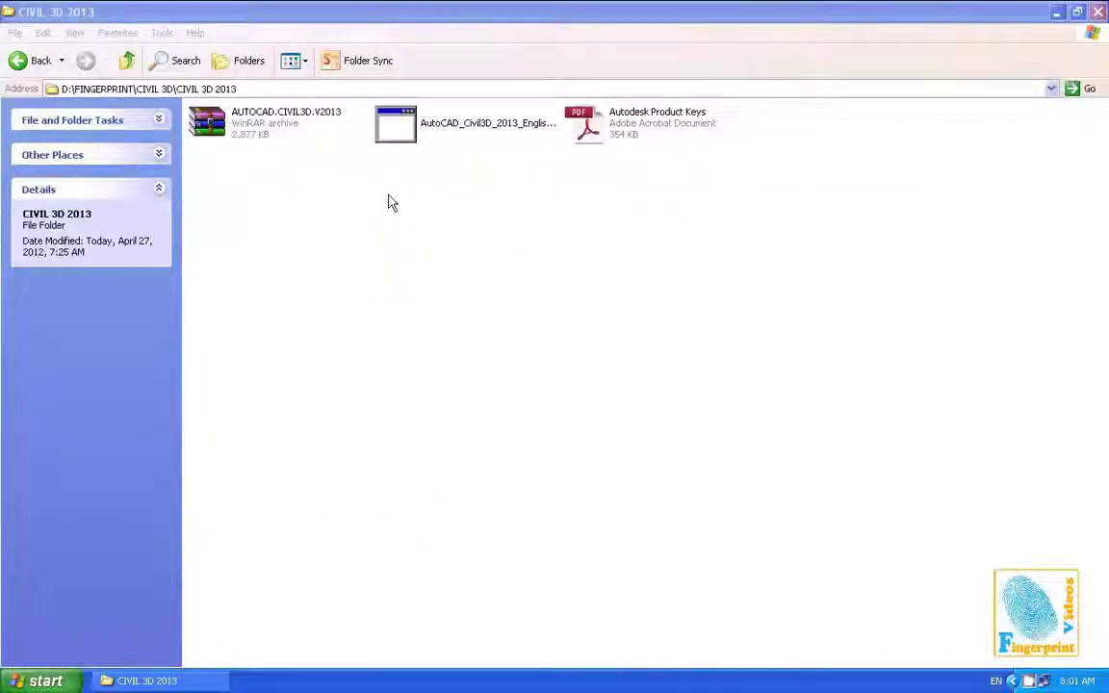
{"action": "left_click", "coordinate": [396, 123]}
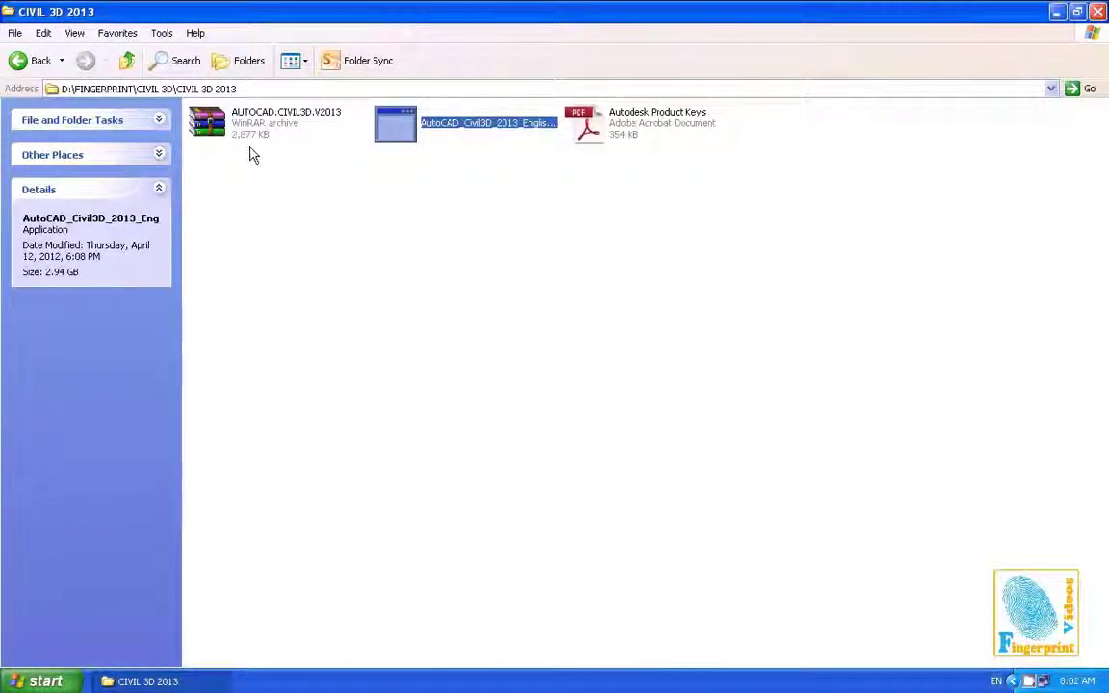
{"action": "left_click", "coordinate": [277, 128]}
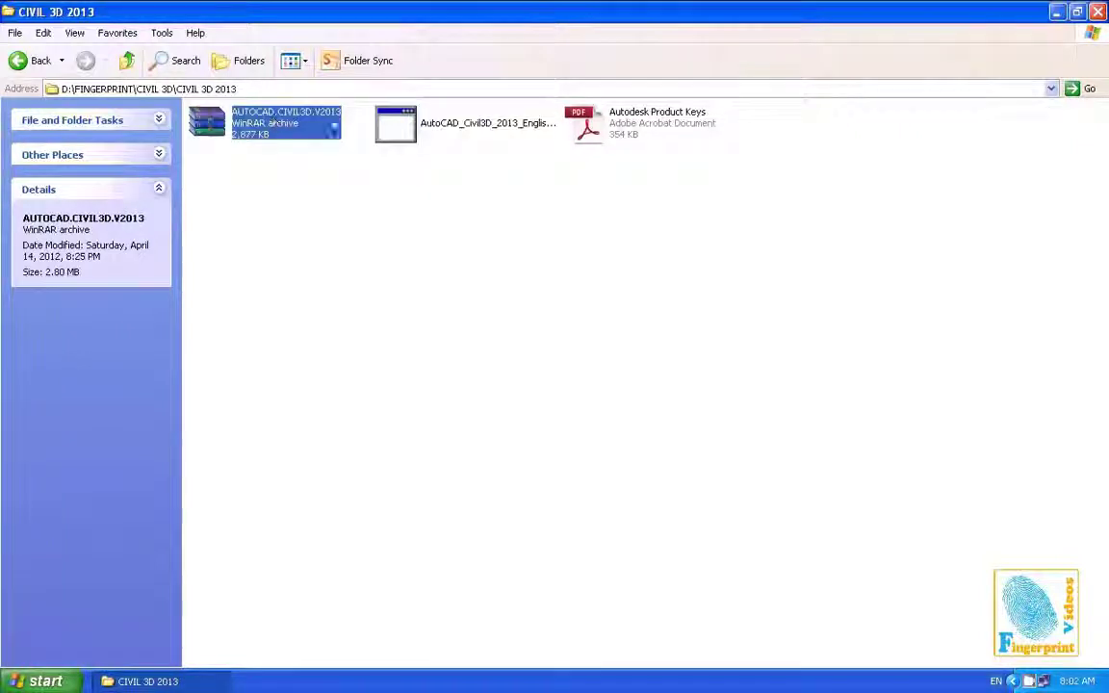
{"action": "left_click", "coordinate": [680, 125]}
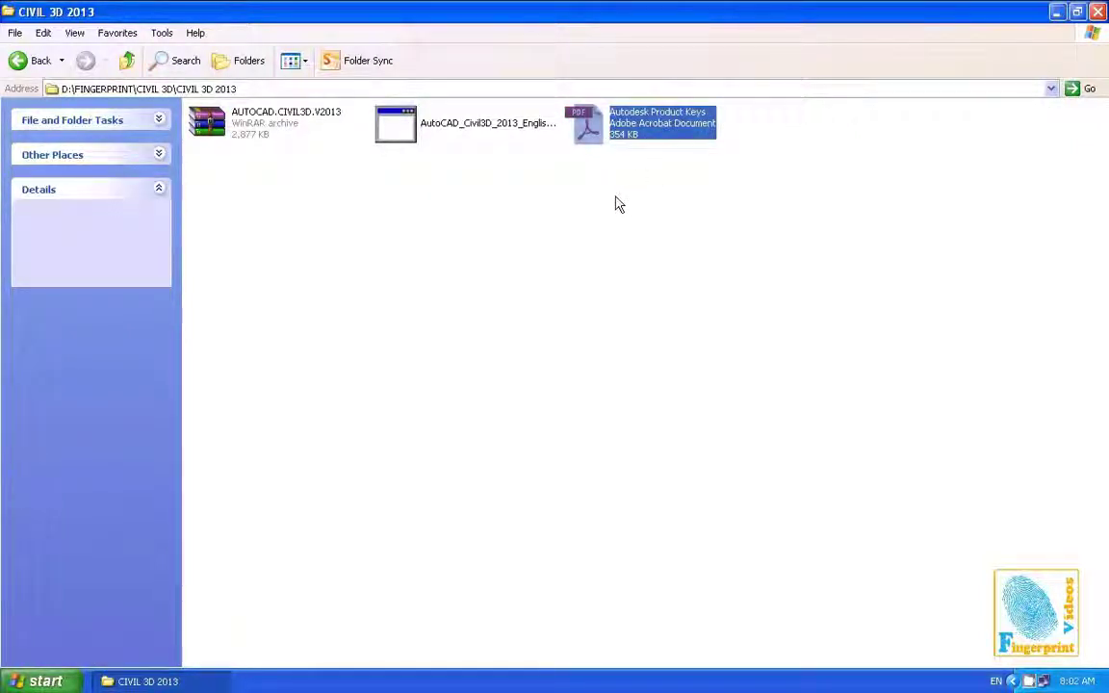
{"action": "left_click", "coordinate": [438, 222]}
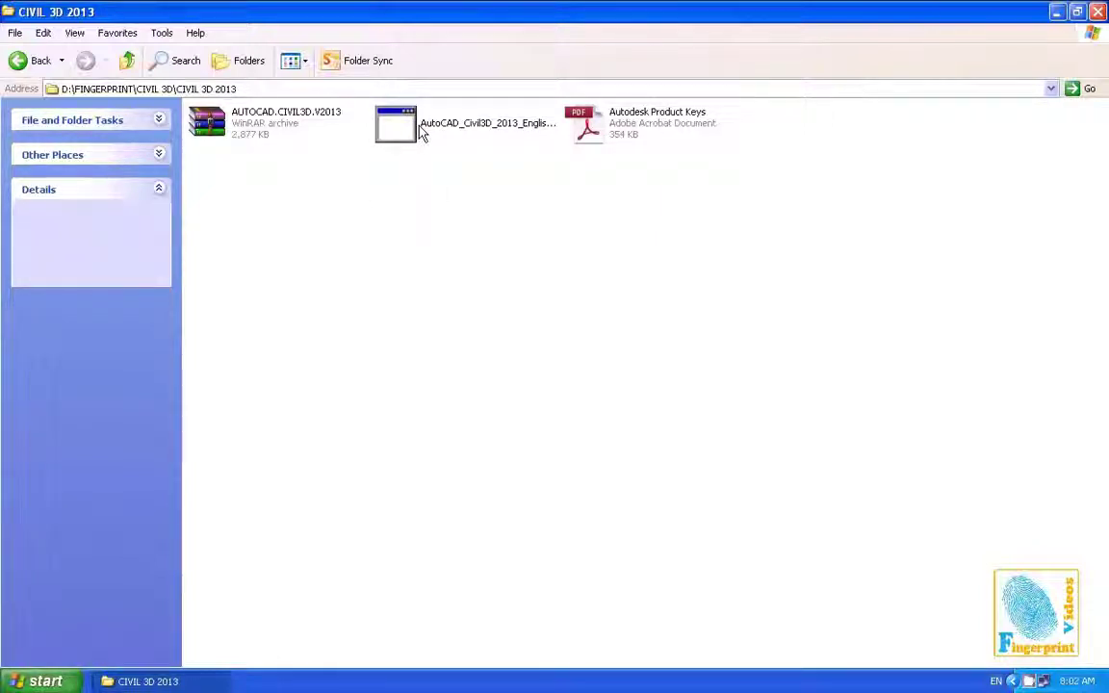
{"action": "left_click", "coordinate": [420, 132]}
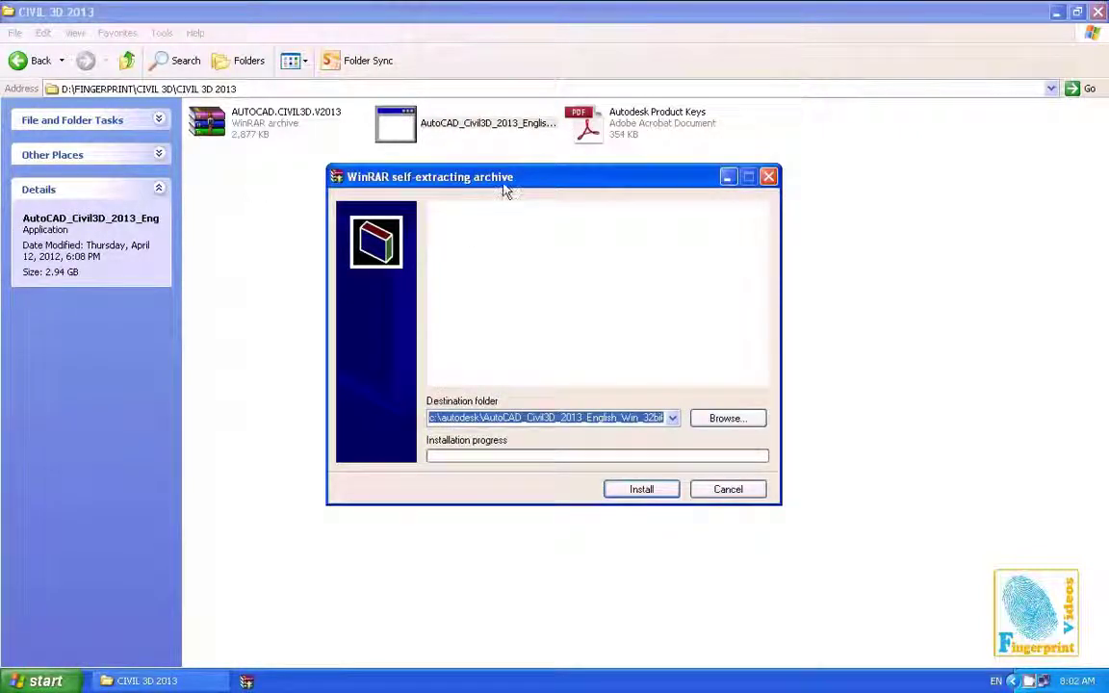
Extract the setup files to the default c:\autodesk folder with WinRAR
{"action": "left_click_drag", "start_coordinate": [507, 185], "coordinate": [469, 224]}
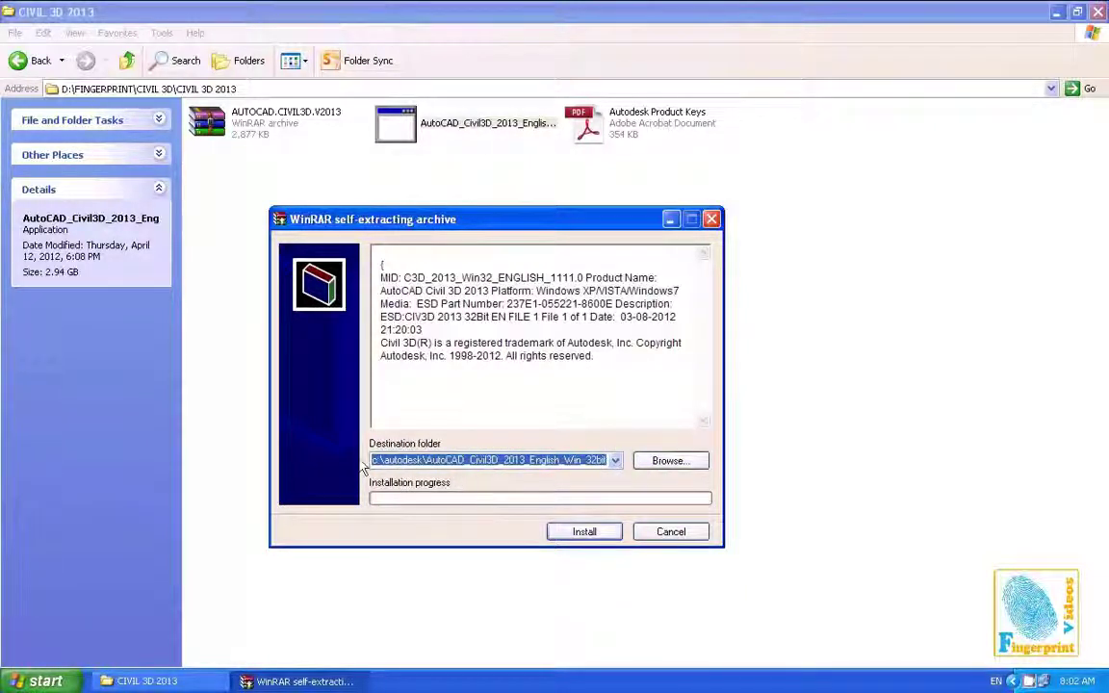
{"action": "left_click", "coordinate": [572, 535]}
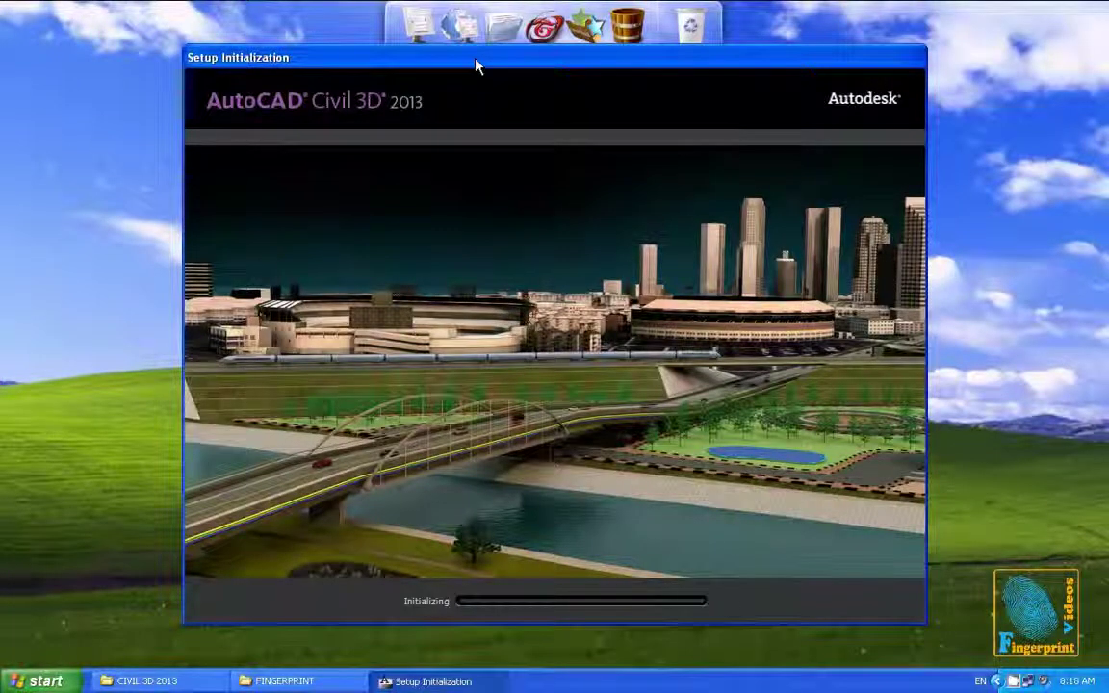
Choose Install on this computer once setup initialization finishes
{"action": "mouse_move", "coordinate": [475, 65]}
{"action": "left_mouse_down"}
{"action": "mouse_move", "coordinate": [485, 99]}
{"action": "mouse_move", "coordinate": [470, 45]}
{"action": "left_mouse_up"}
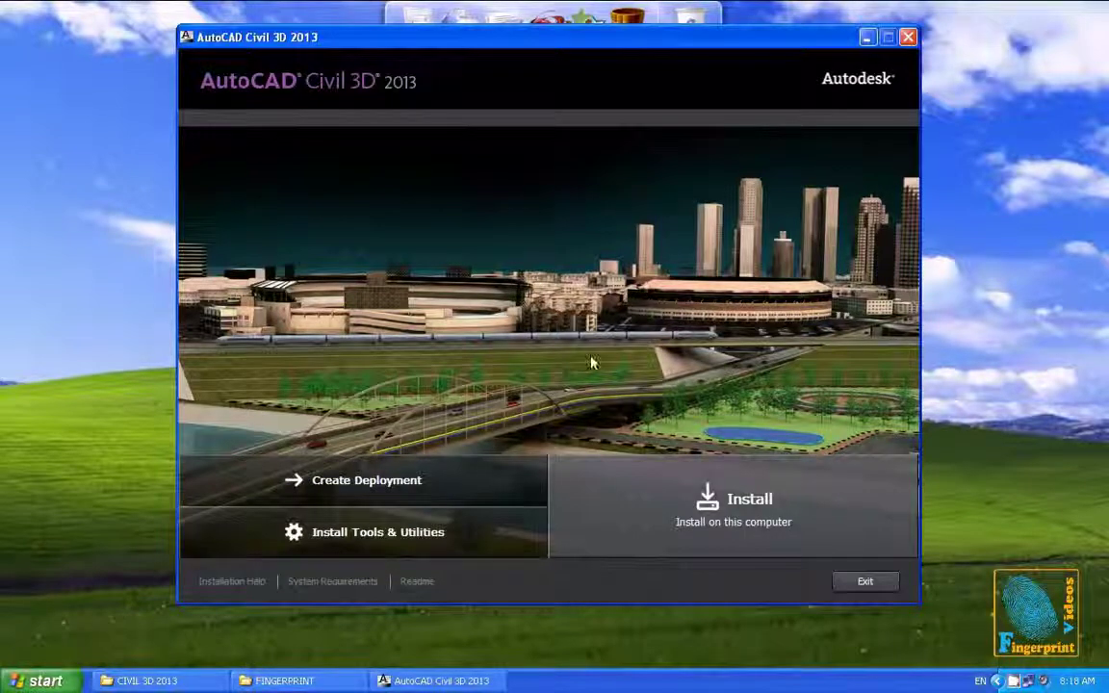
{"action": "left_click", "coordinate": [722, 502]}
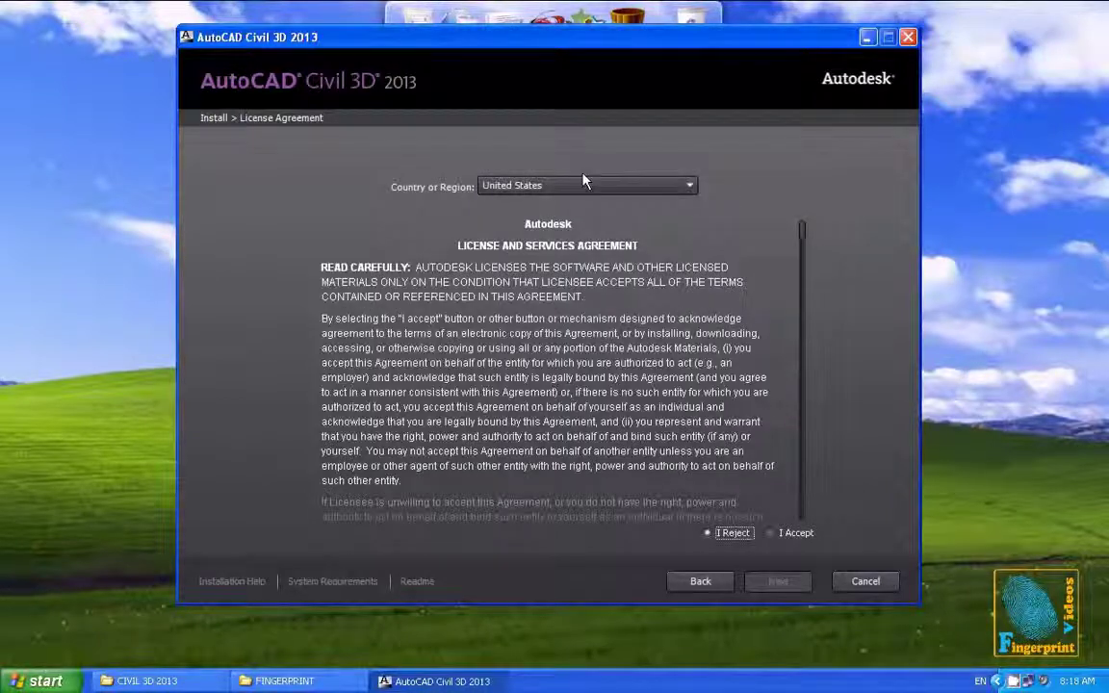
Accept the license agreement with Egypt as the country and continue to Product Information
{"action": "left_click", "coordinate": [770, 532]}
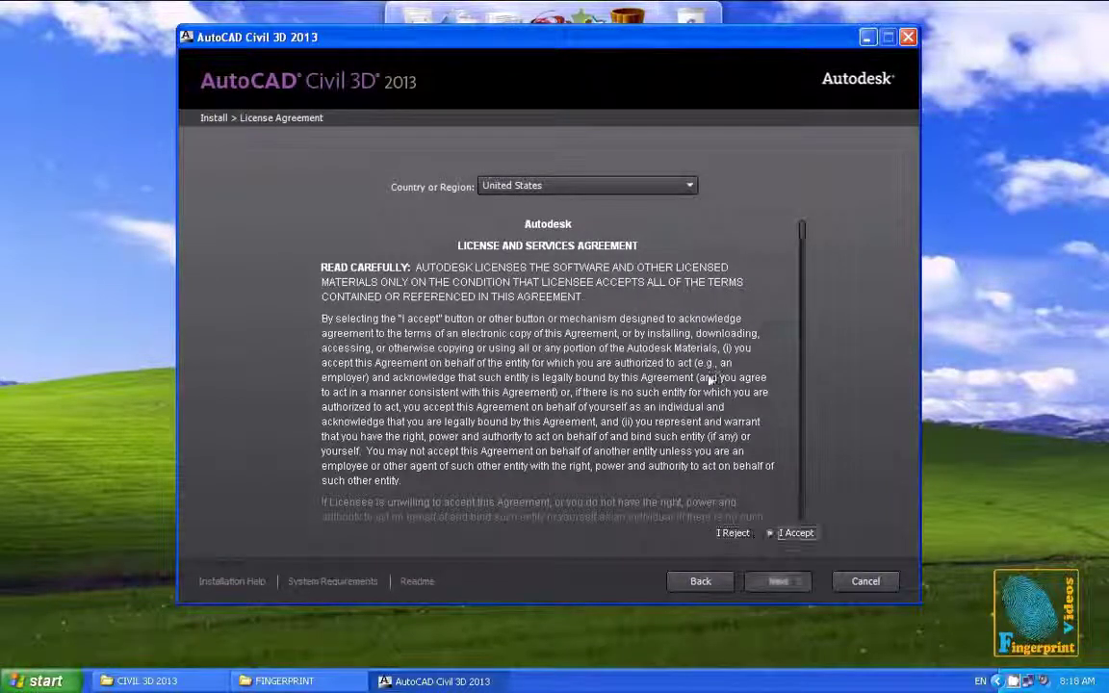
{"action": "left_click", "coordinate": [659, 192]}
{"action": "key", "text": "e"}
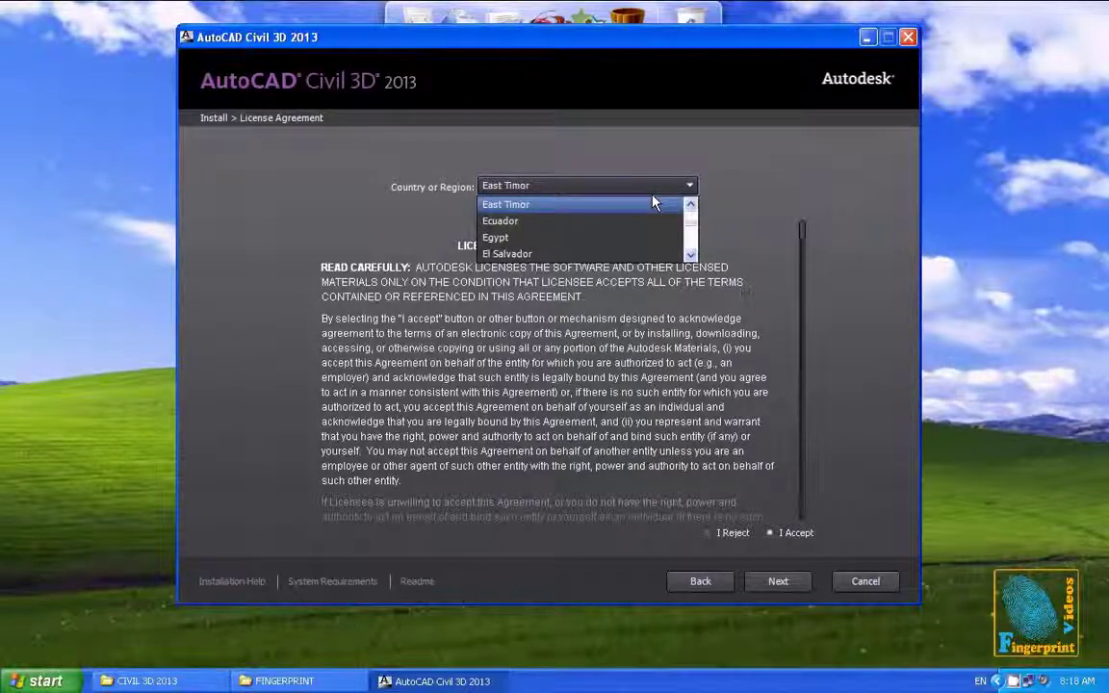
{"action": "left_click", "coordinate": [638, 239]}
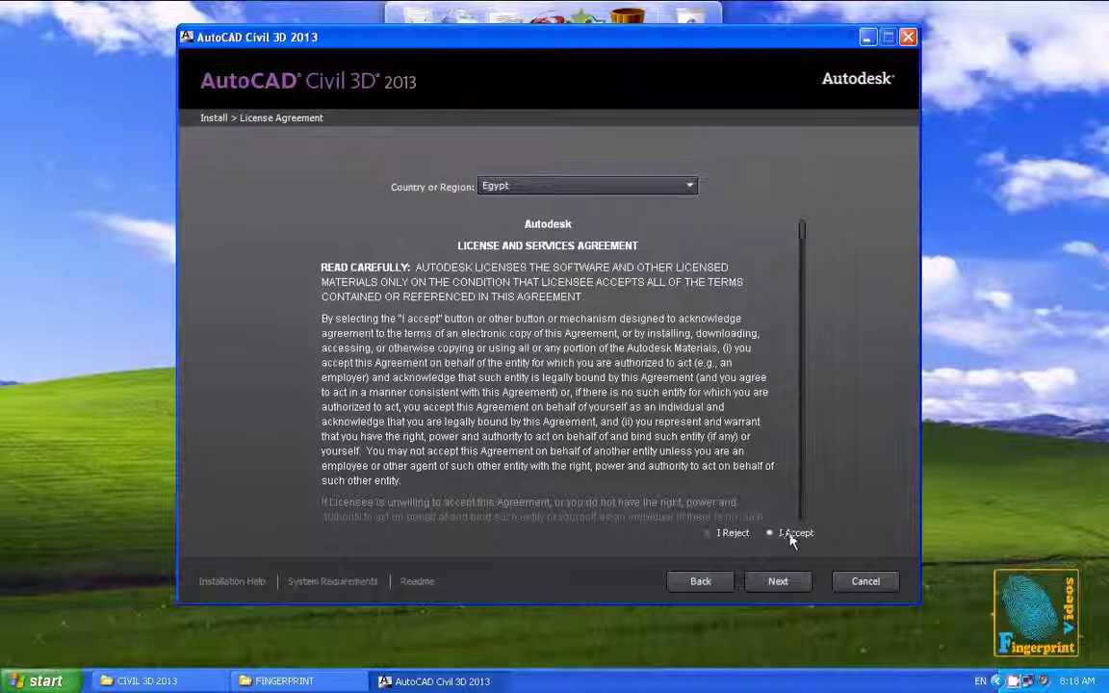
{"action": "left_click", "coordinate": [777, 582]}
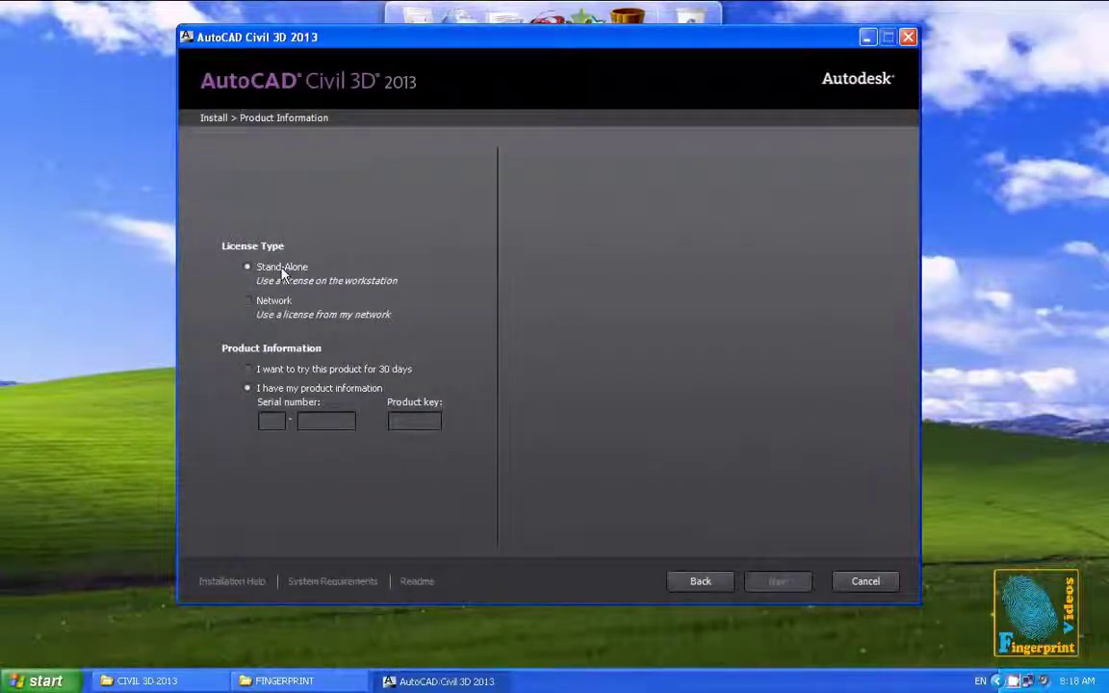
Enter the stand-alone serial number, then bring the CIVIL 3D 2013 folder forward
{"action": "left_click", "coordinate": [272, 420]}
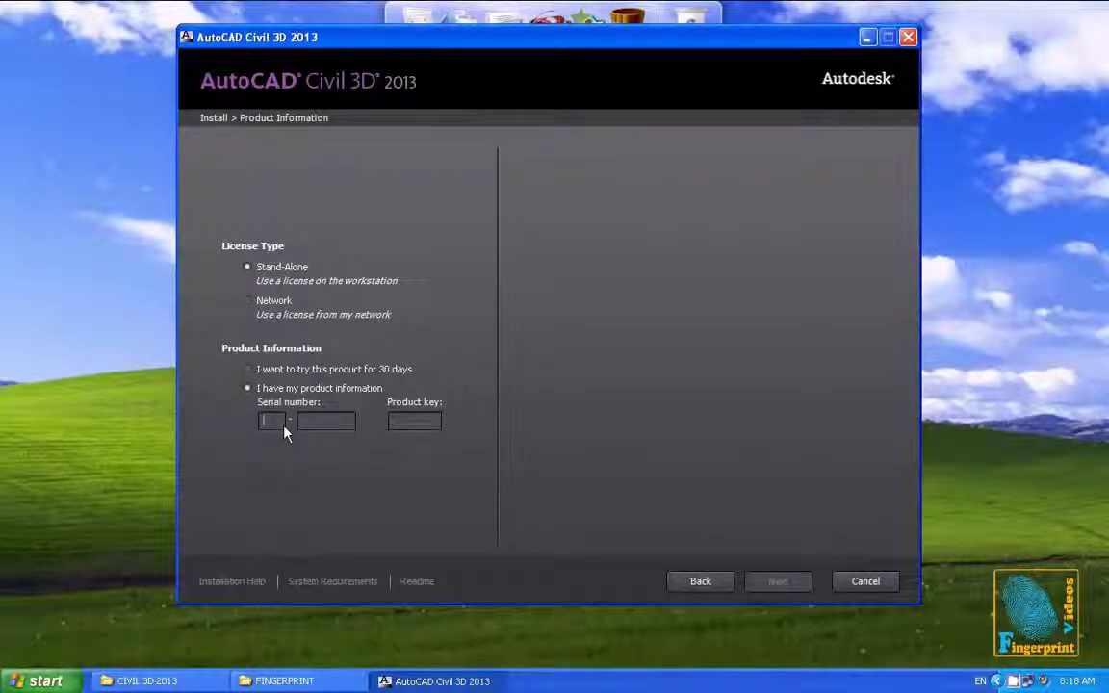
{"action": "type", "text": "400"}
{"action": "type", "text": "45454"}
{"action": "type", "text": "545"}
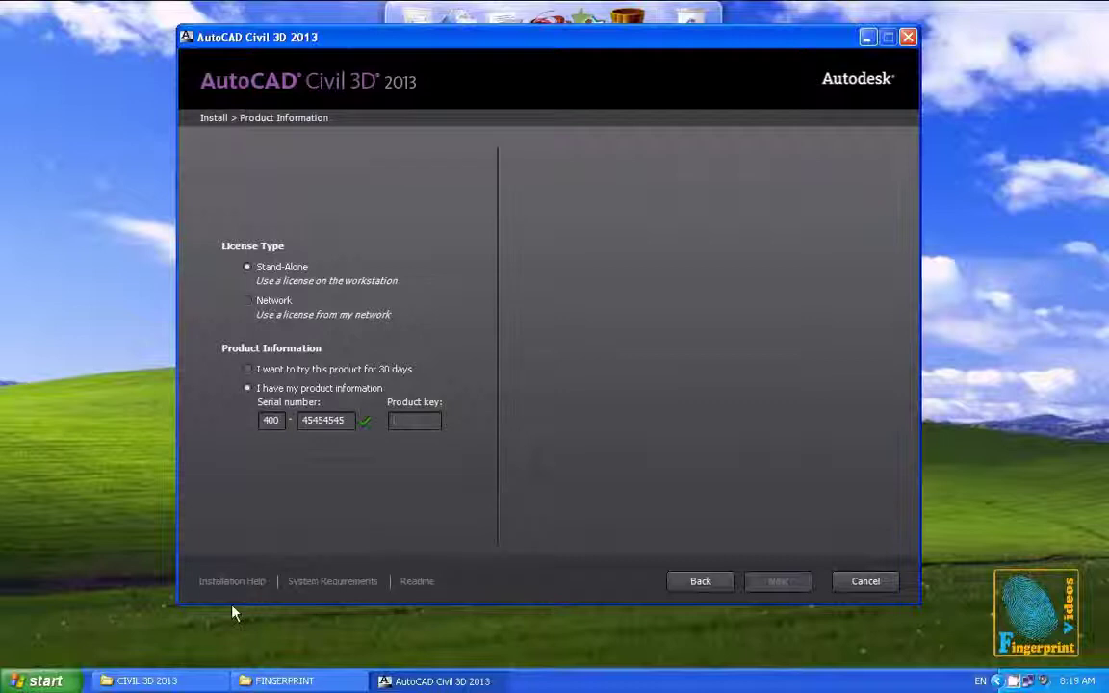
{"action": "left_click", "coordinate": [142, 681]}
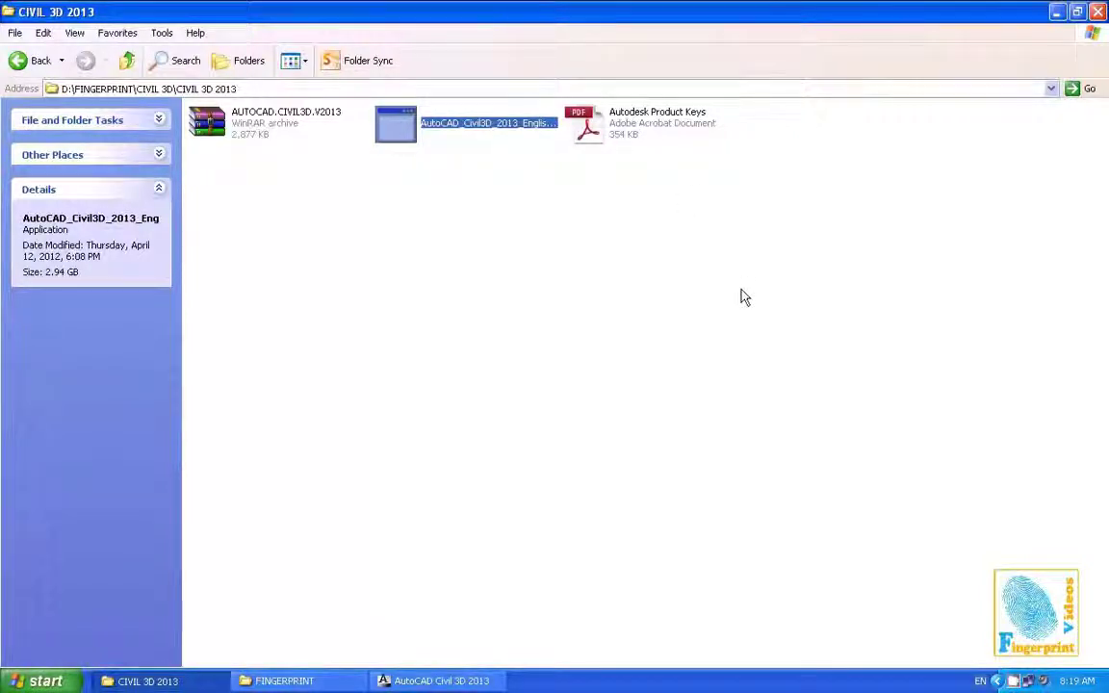
Look up the Civil 3D 2013 key in Autodesk Product Keys.pdf, then return to the installer
{"action": "key", "text": "Right"}
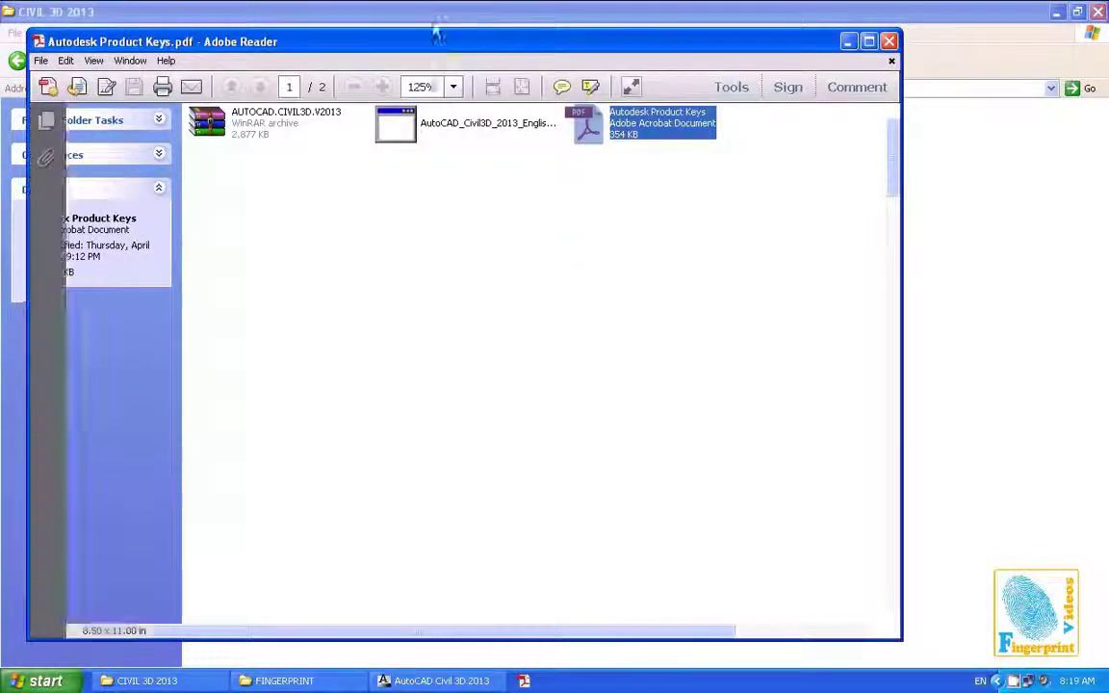
{"action": "left_click_drag", "start_coordinate": [432, 42], "coordinate": [445, 9]}
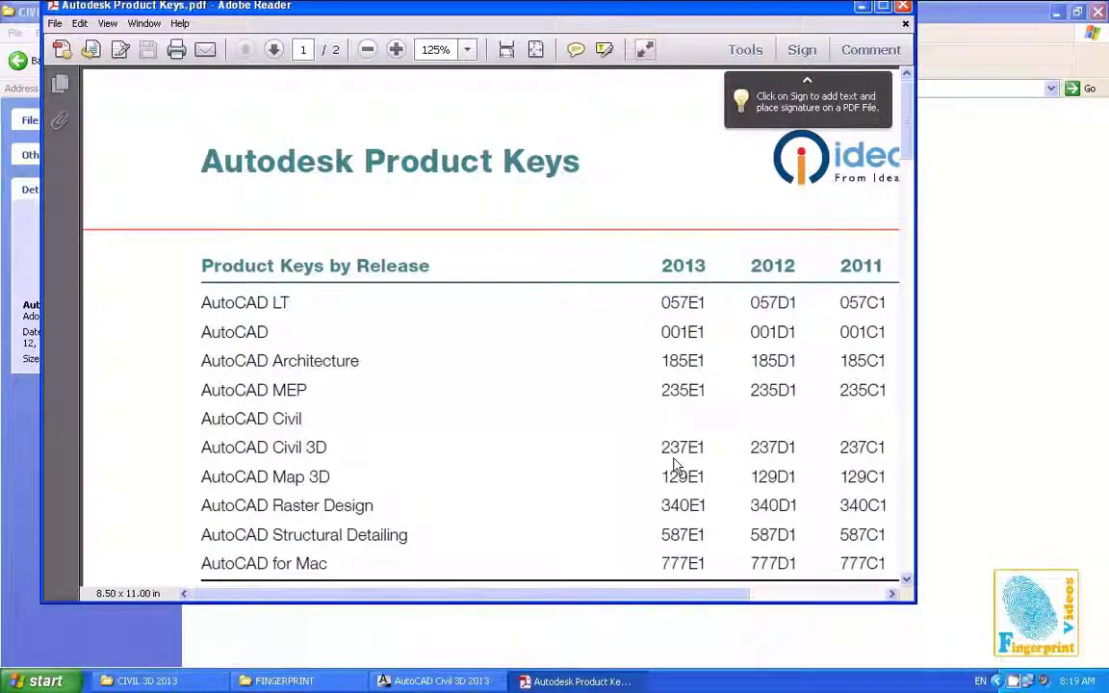
{"action": "left_click", "coordinate": [435, 681]}
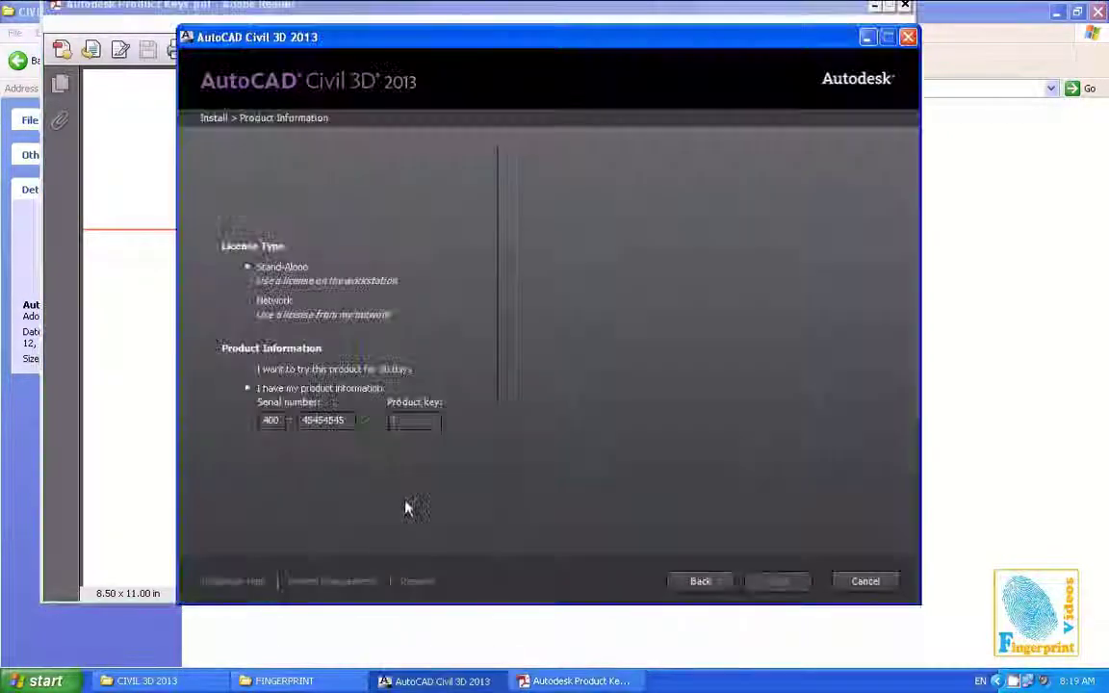
Enter the Civil 3D 2013 product key and continue to Configure Installation
{"action": "type", "text": "237"}
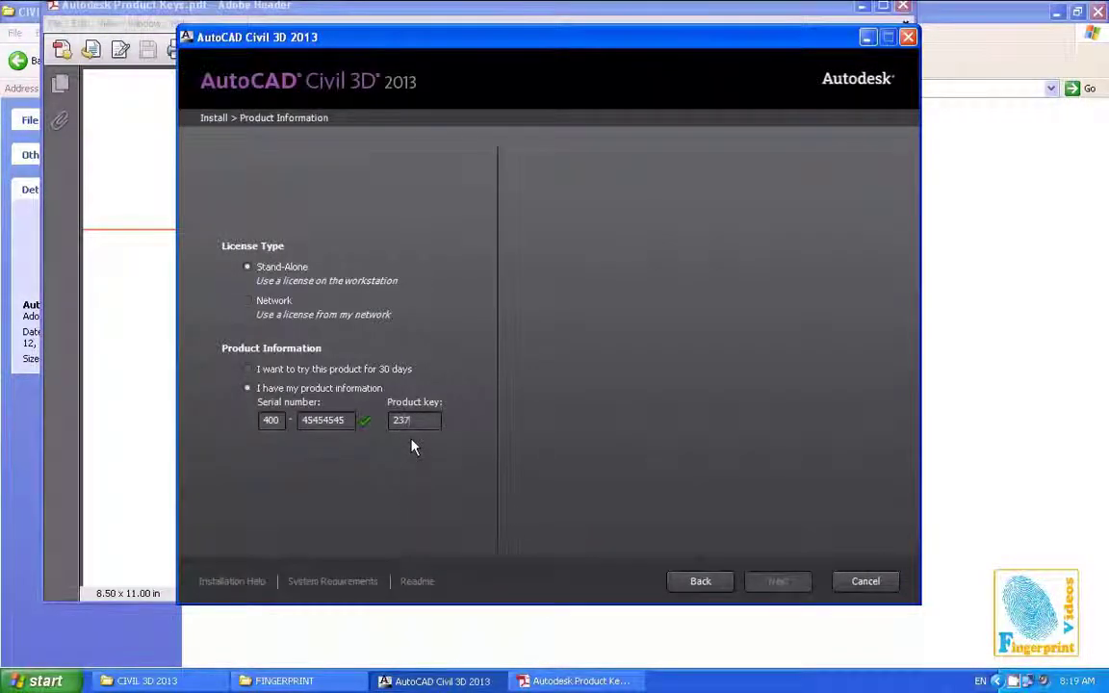
{"action": "type", "text": "E1"}
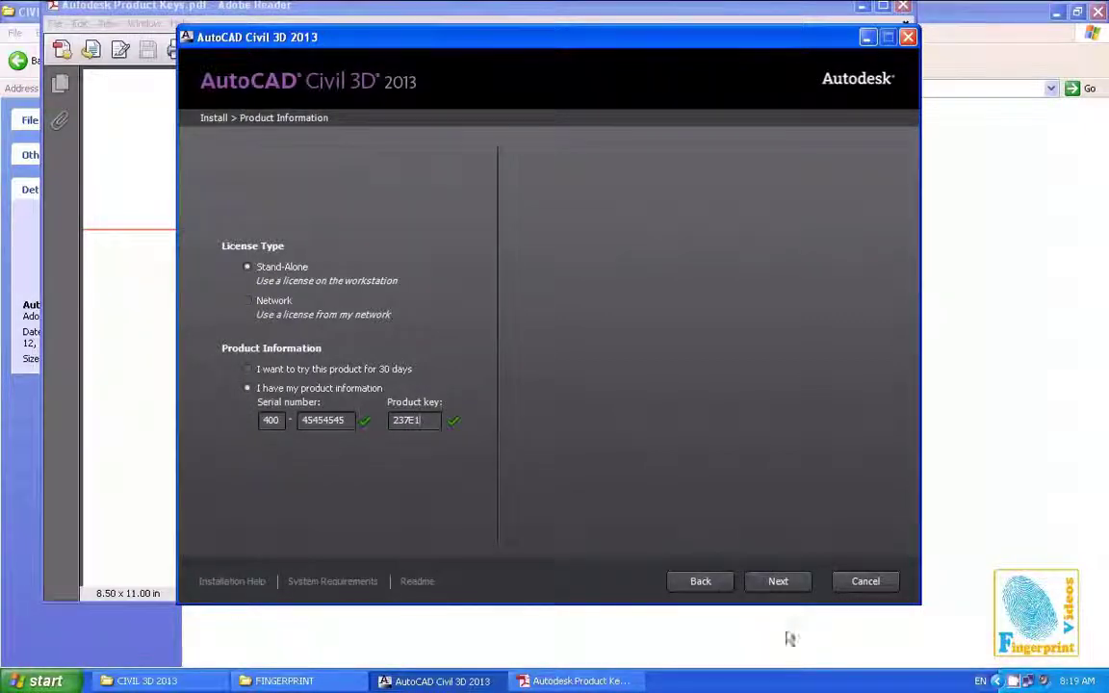
{"action": "left_click", "coordinate": [777, 581]}
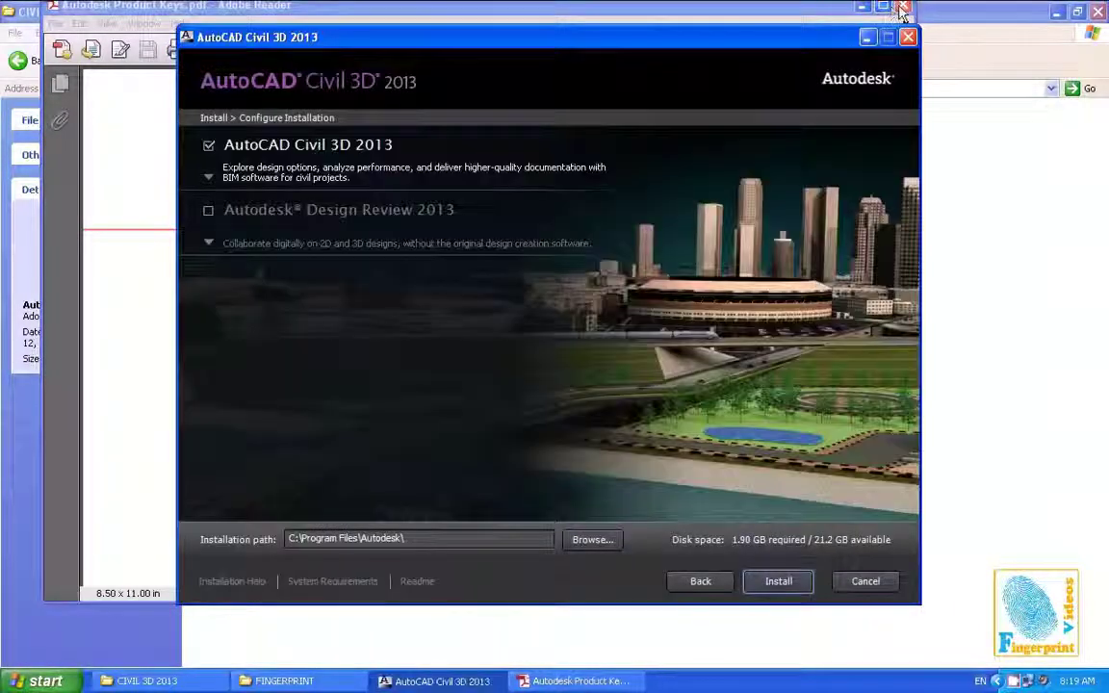
Add Autodesk Design Review 2013 to the selection and install it alongside Civil 3D 2013
{"action": "left_click", "coordinate": [862, 8]}
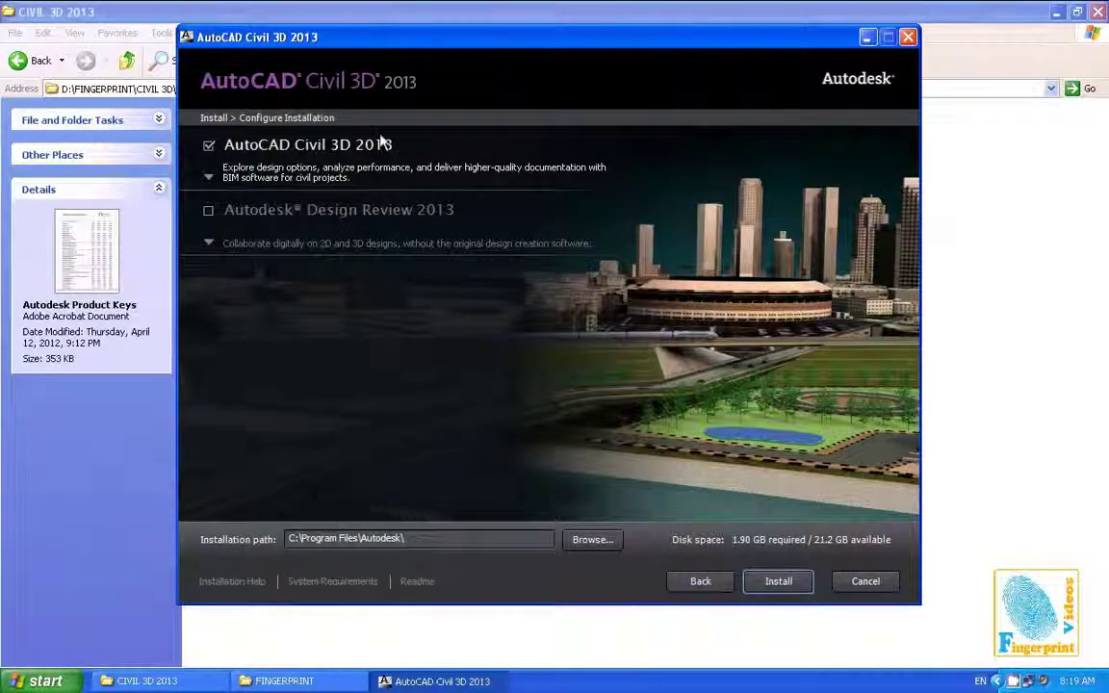
{"action": "left_click", "coordinate": [208, 210]}
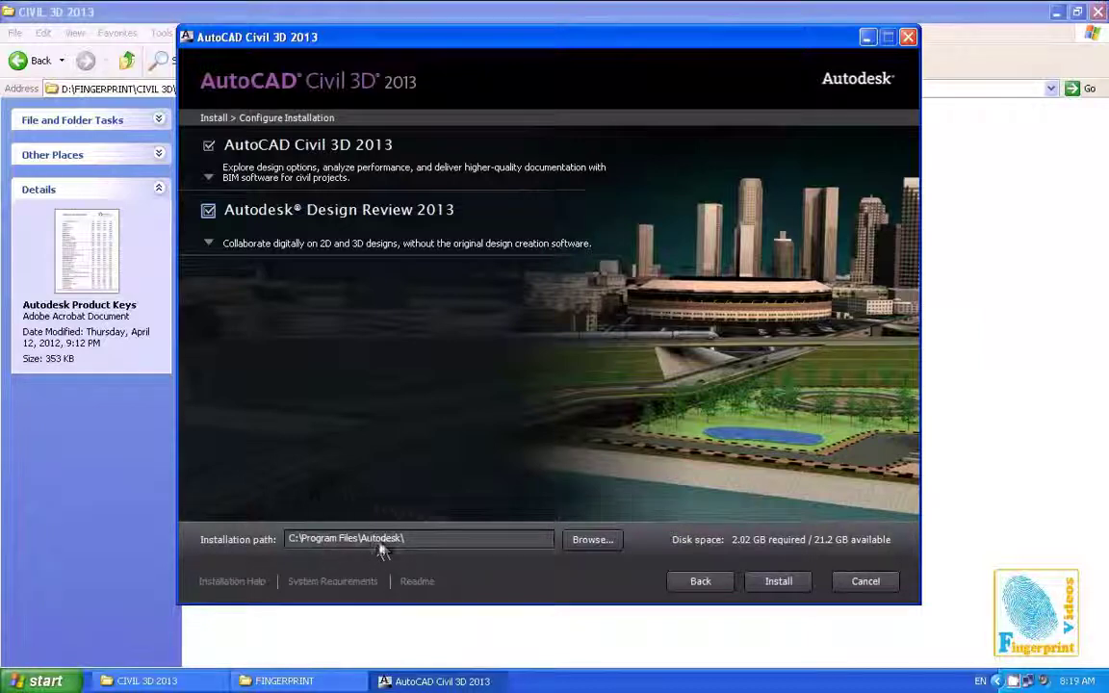
{"action": "left_click", "coordinate": [777, 584]}
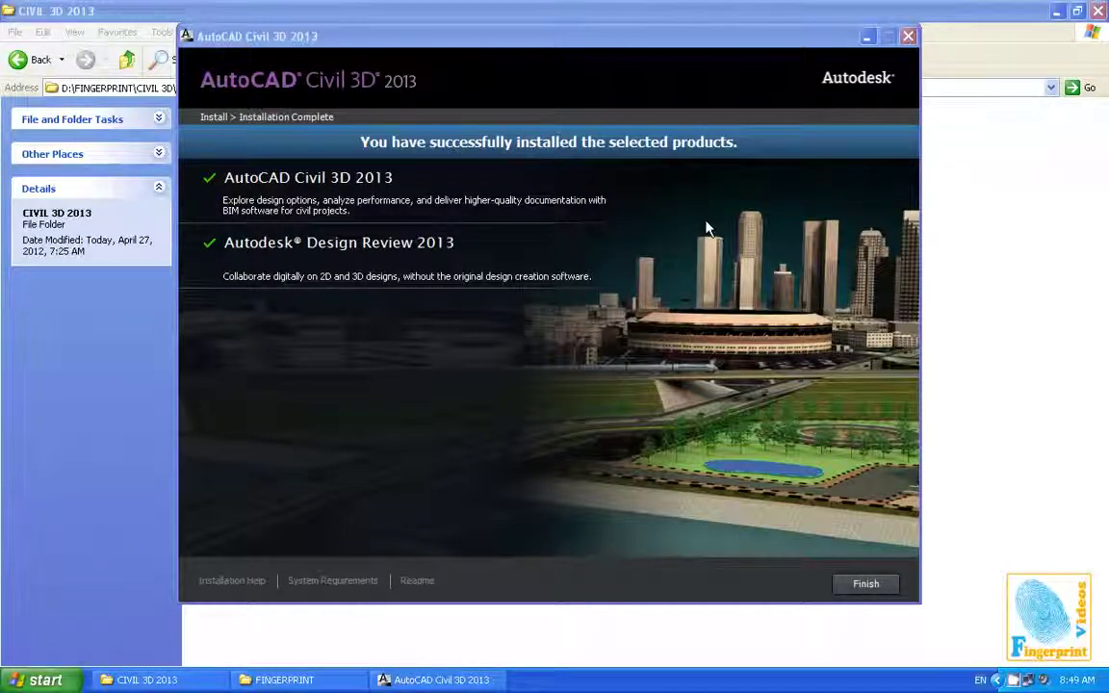
Finish the installer, decline the restart, and minimize the CIVIL 3D 2013 and FINGERPRINT folders
{"action": "left_click", "coordinate": [867, 585]}
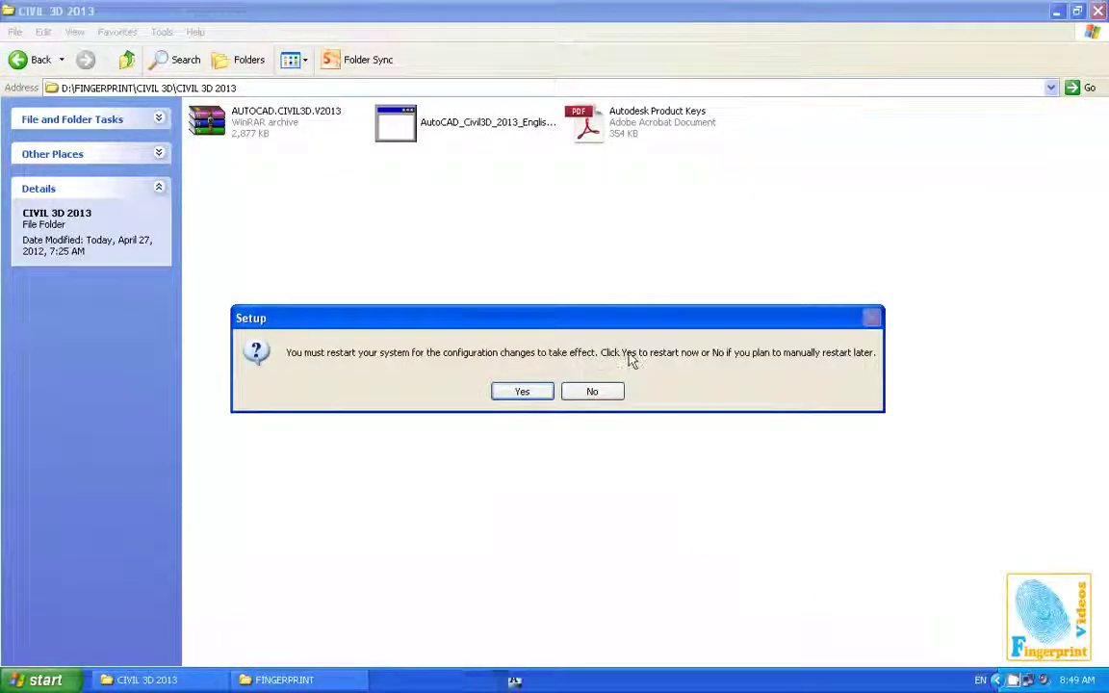
{"action": "left_click", "coordinate": [592, 392]}
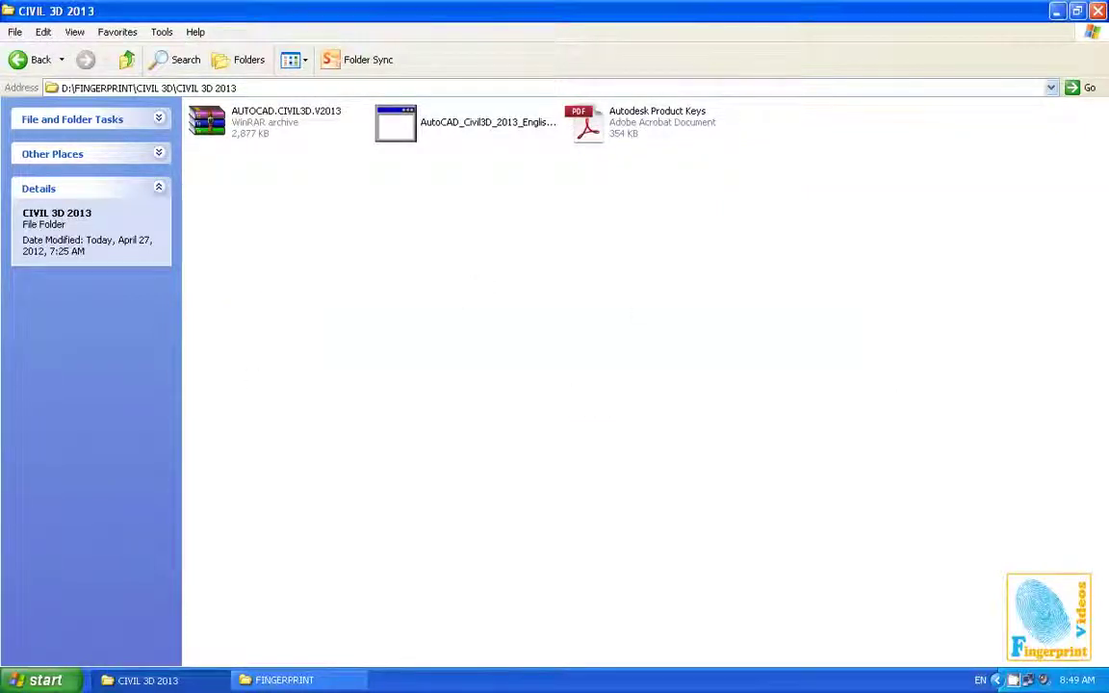
{"action": "left_click", "coordinate": [1056, 10]}
{"action": "left_click", "coordinate": [1056, 11]}
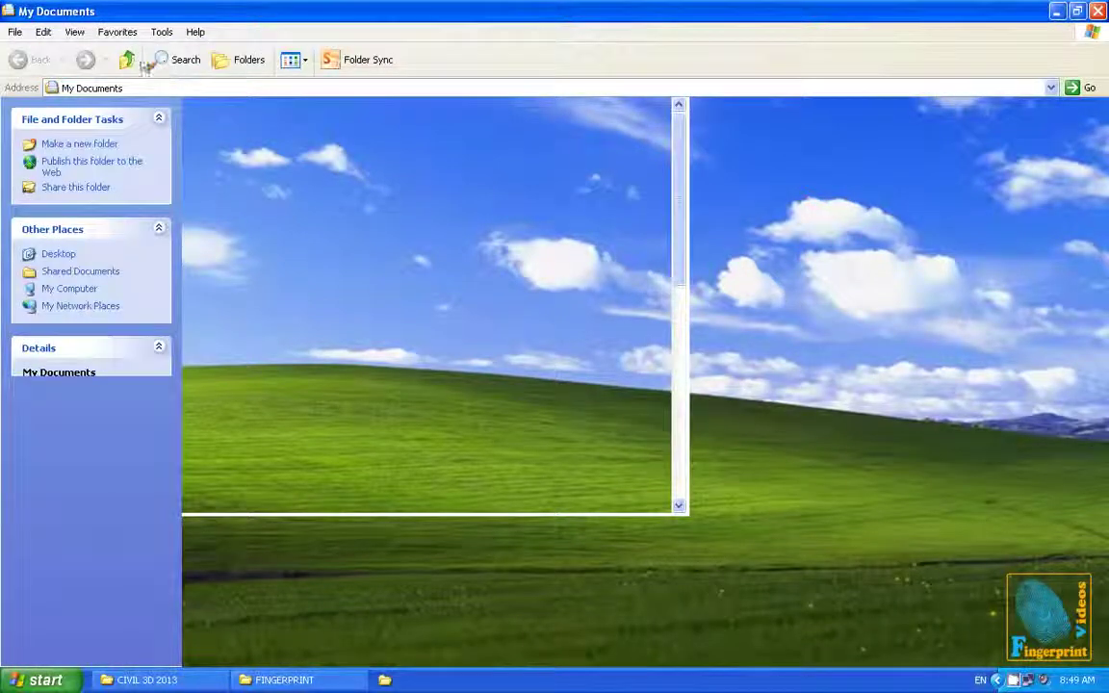
Go up to Desktop and select the Civil 3D 2013 shortcuts, ending on English Metric
{"action": "left_click", "coordinate": [126, 62]}
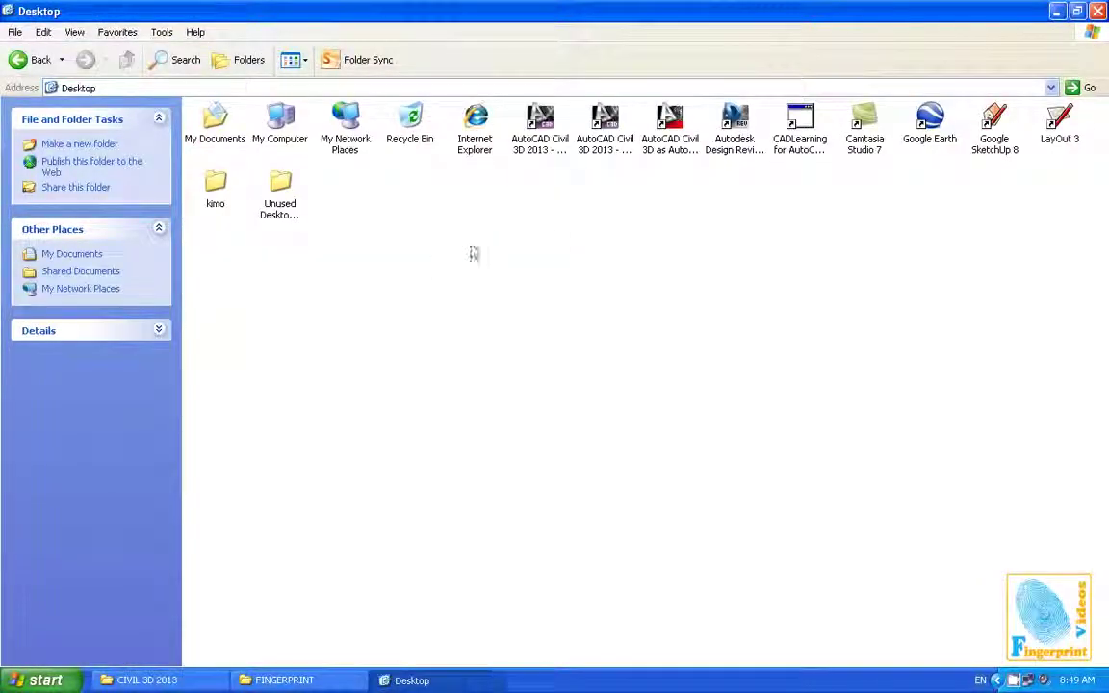
{"action": "left_click", "coordinate": [599, 152]}
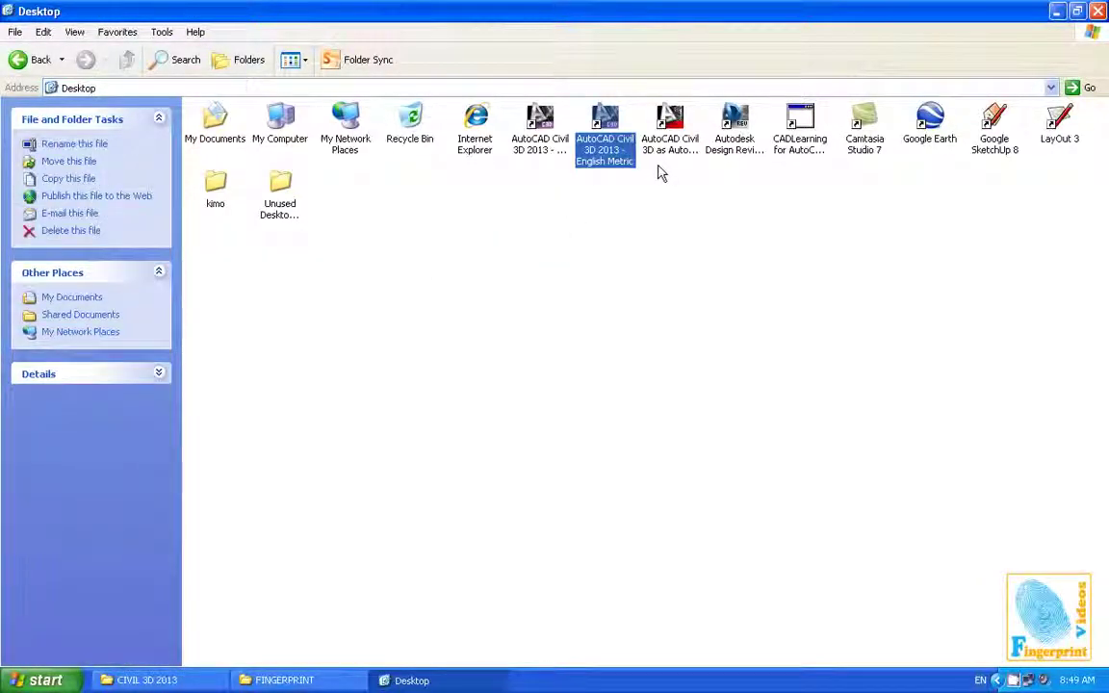
{"action": "left_click", "coordinate": [674, 146]}
{"action": "left_click", "coordinate": [539, 140]}
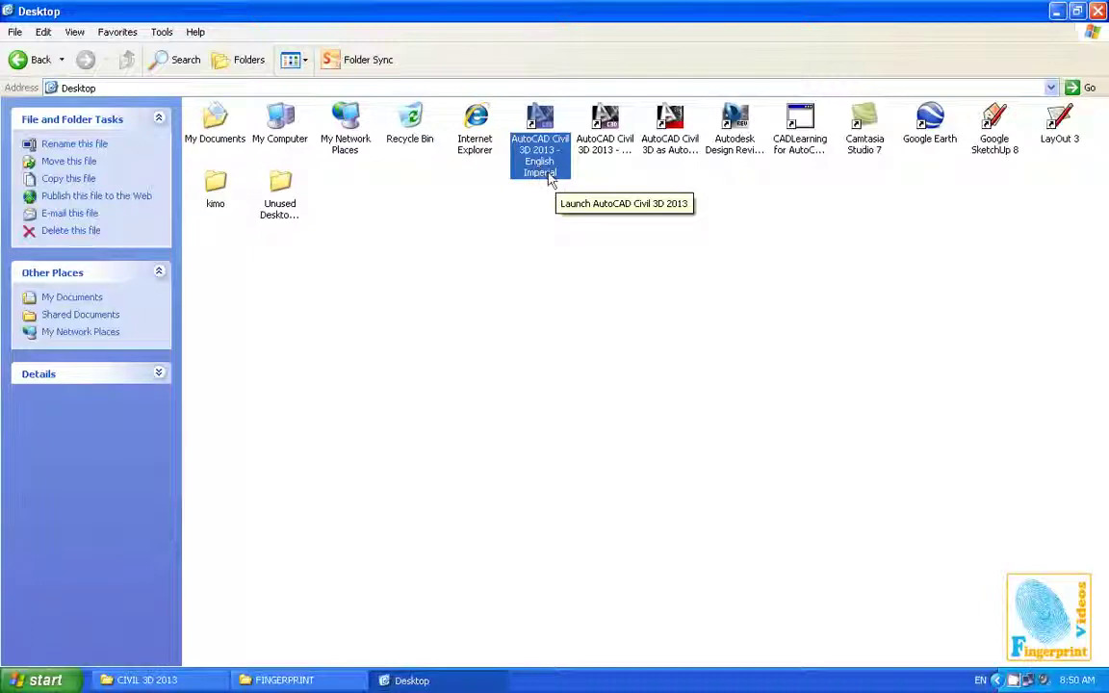
{"action": "left_click", "coordinate": [599, 162]}
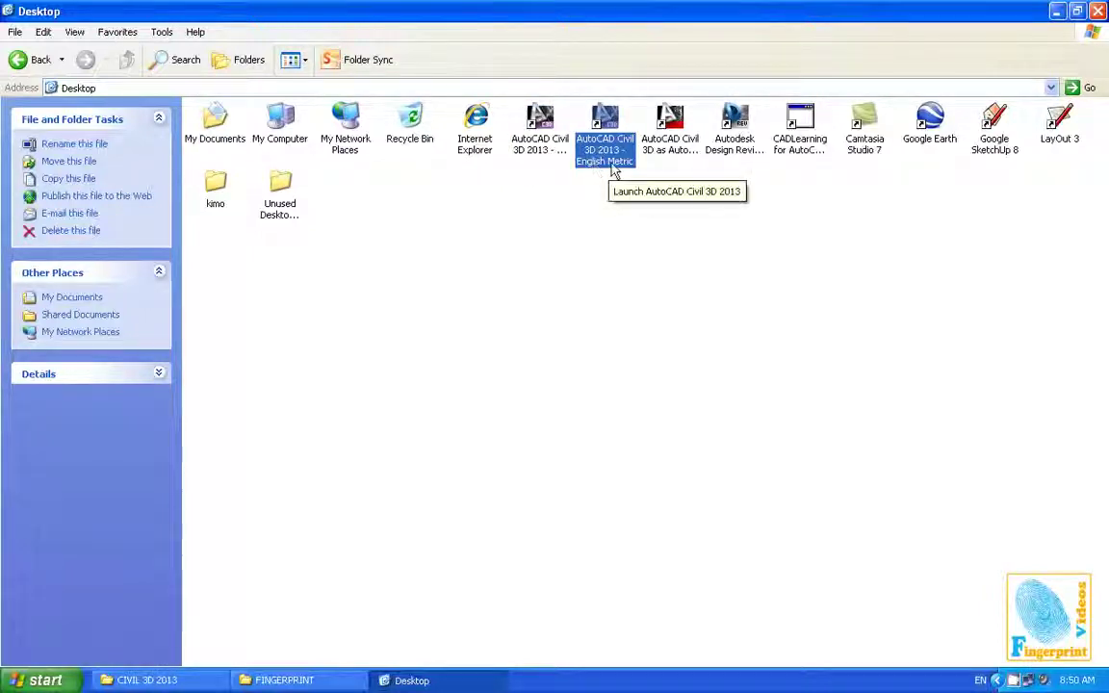
{"action": "left_click", "coordinate": [672, 144]}
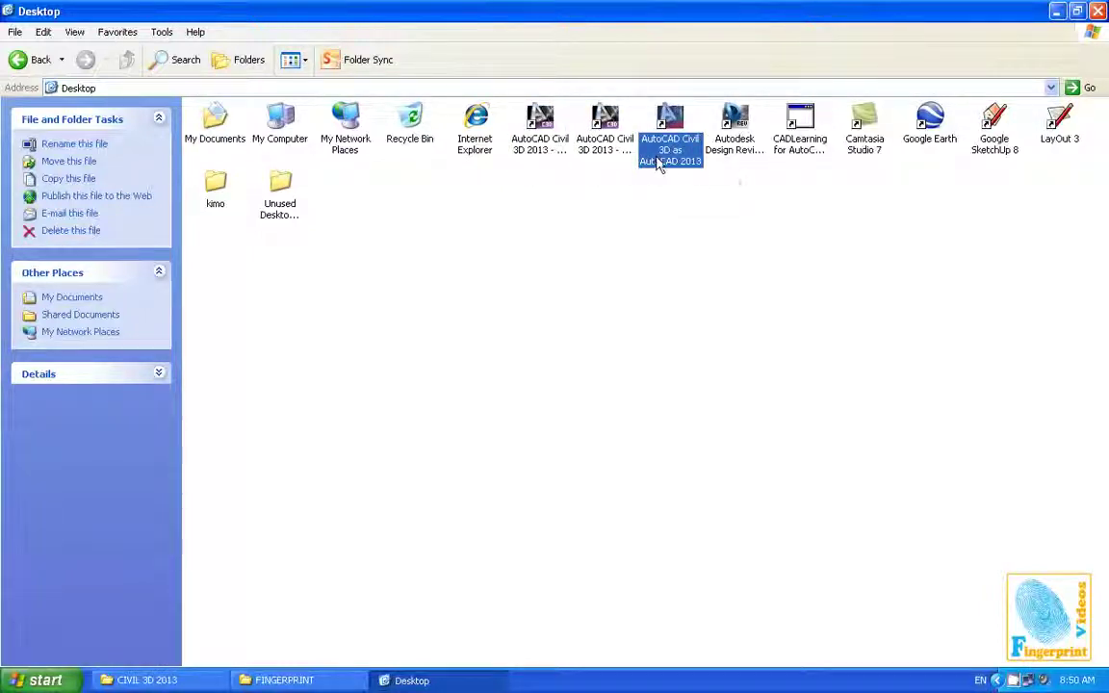
{"action": "left_click", "coordinate": [606, 144]}
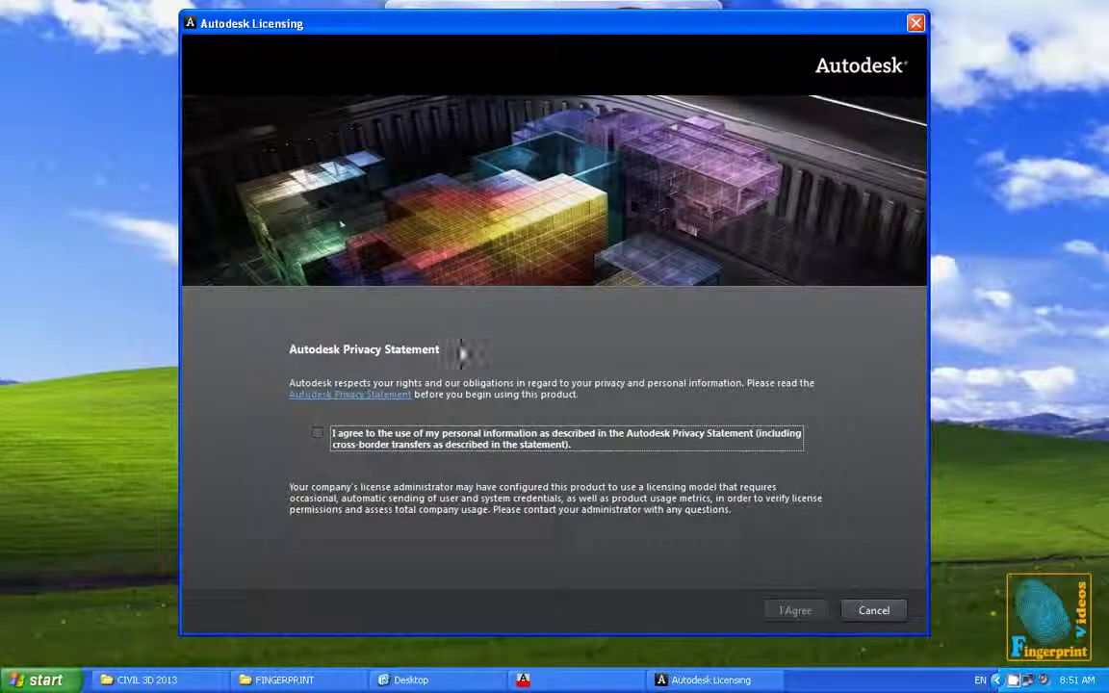
Accept the Autodesk privacy statement and repair the network connection from the system tray
{"action": "left_click", "coordinate": [318, 438]}
{"action": "left_click", "coordinate": [793, 611]}
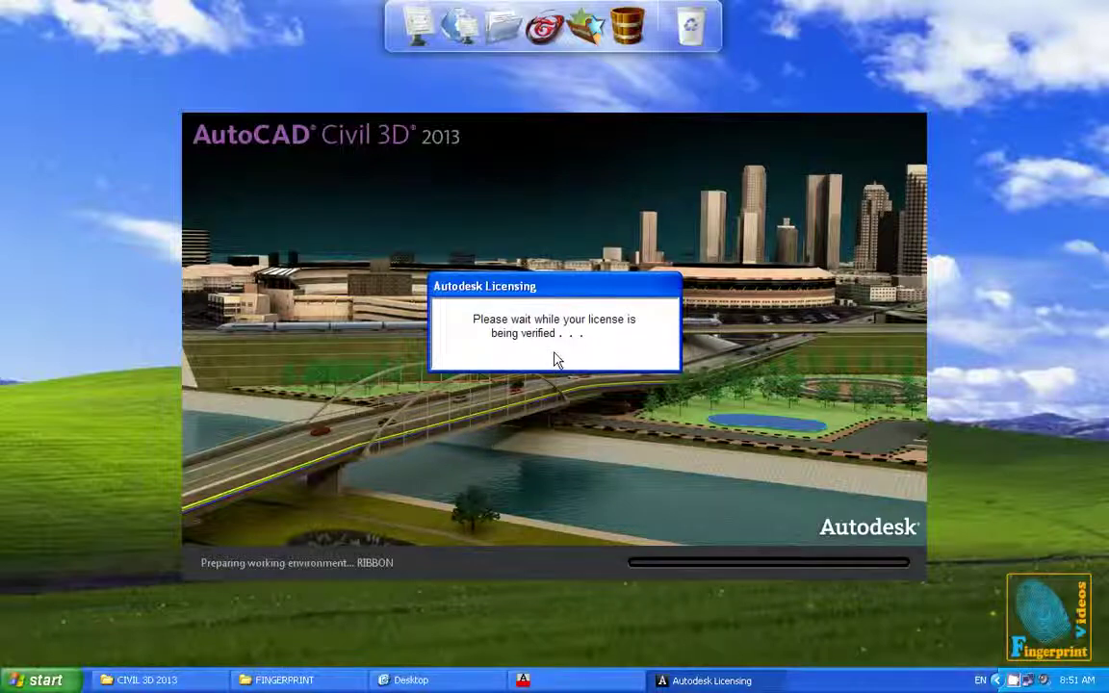
{"action": "right_click", "coordinate": [1044, 679]}
{"action": "left_click", "coordinate": [941, 621]}
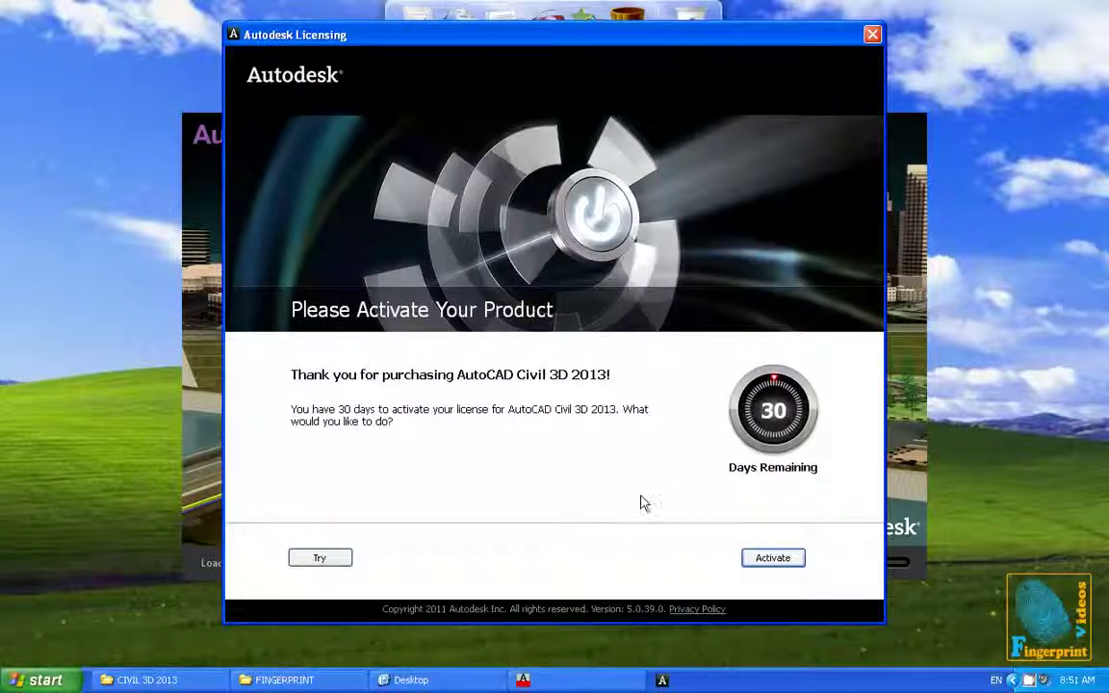
Start activation, request an offline activation code, and set the country of use to Egypt
{"action": "left_click", "coordinate": [769, 561]}
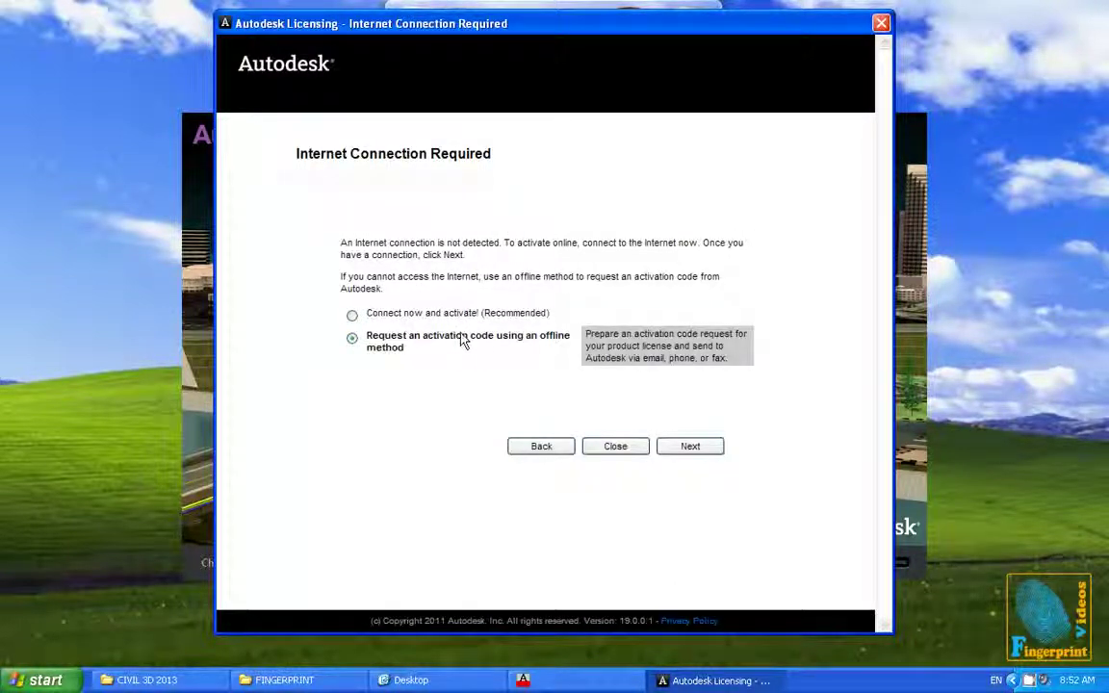
{"action": "left_click", "coordinate": [684, 443]}
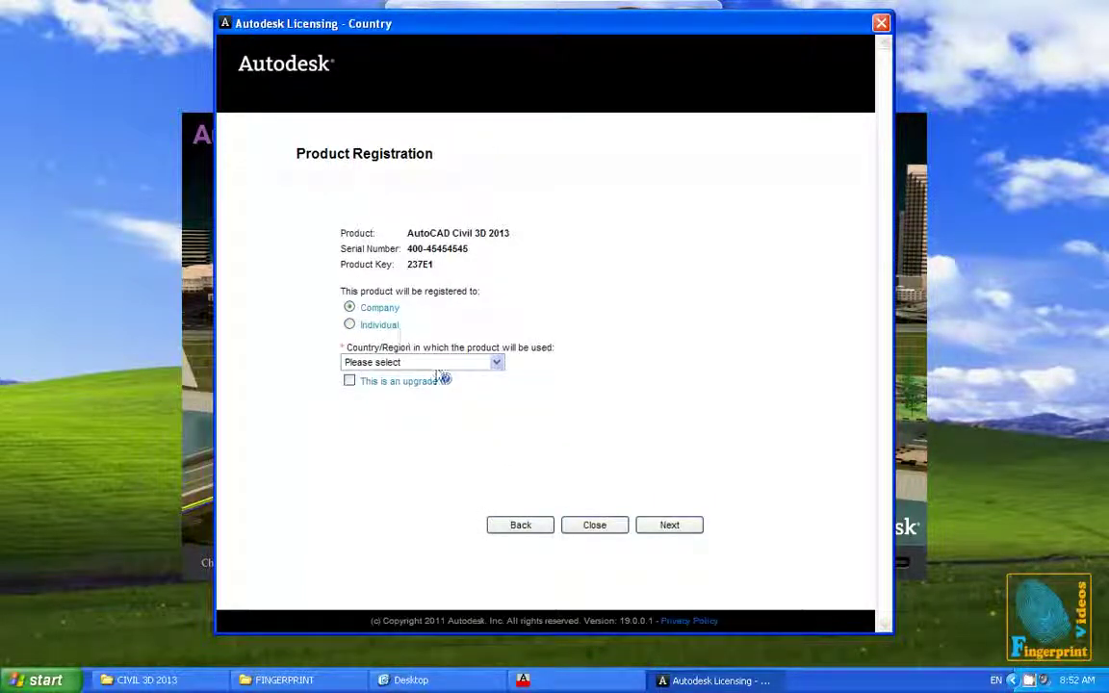
{"action": "left_click", "coordinate": [424, 362]}
{"action": "scroll", "coordinate": [452, 317], "scroll_direction": "down", "scroll_amount": 12}
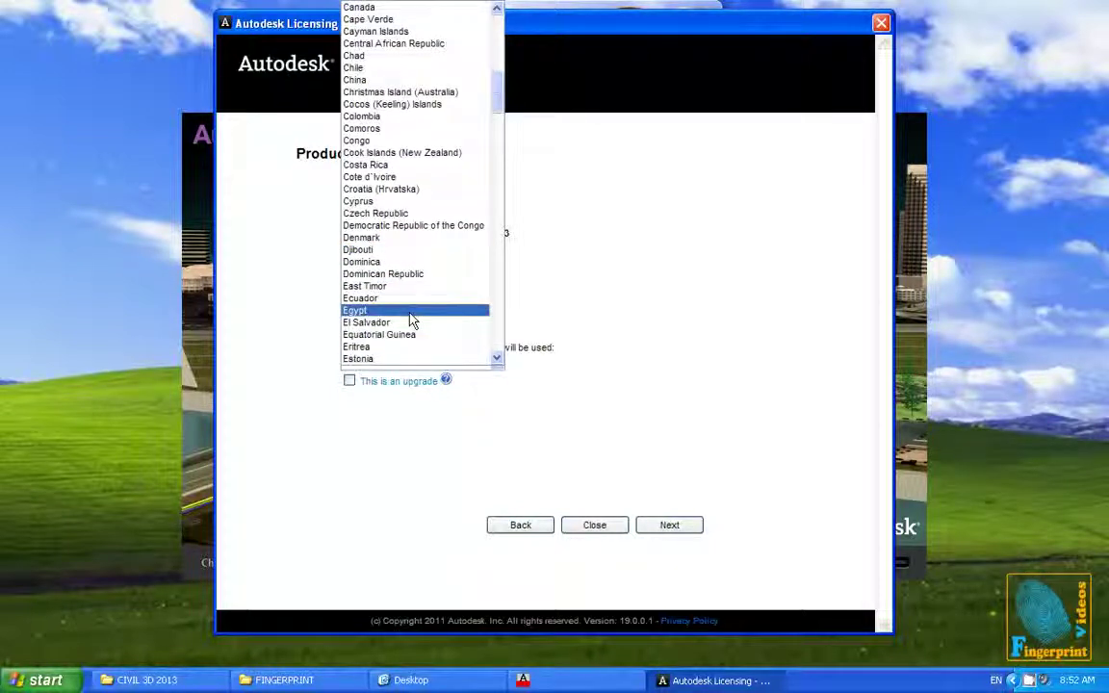
{"action": "left_click", "coordinate": [412, 312]}
{"action": "left_click", "coordinate": [659, 525]}
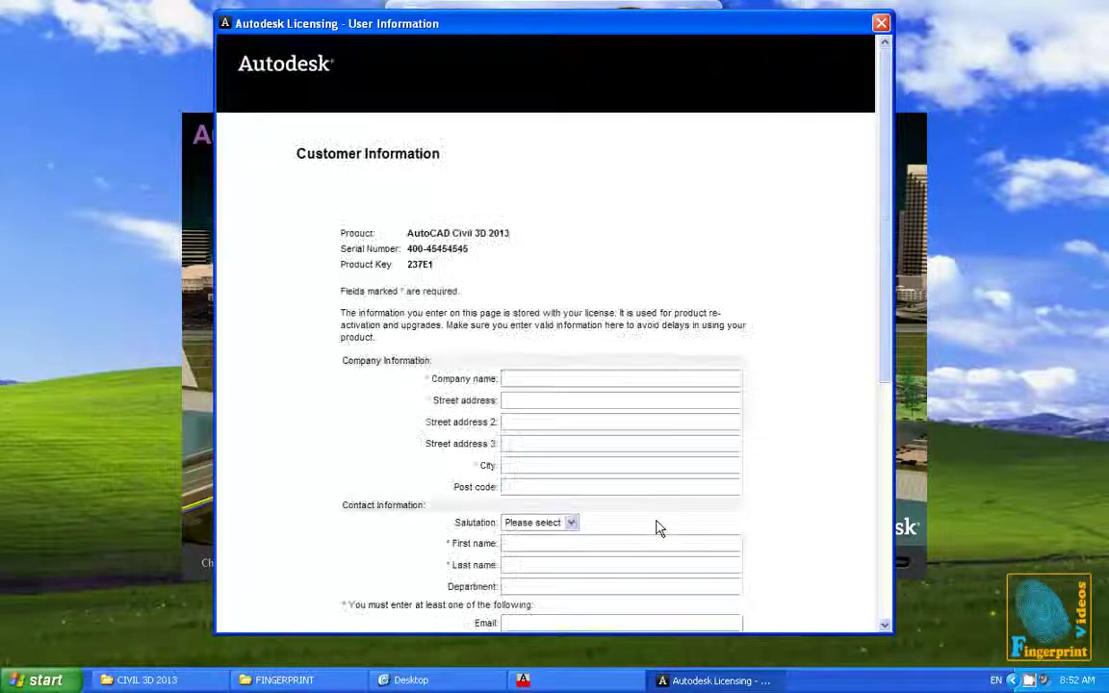
Scroll through the customer information form, then go back three pages
{"action": "scroll", "coordinate": [623, 387], "scroll_direction": "down", "scroll_amount": 3}
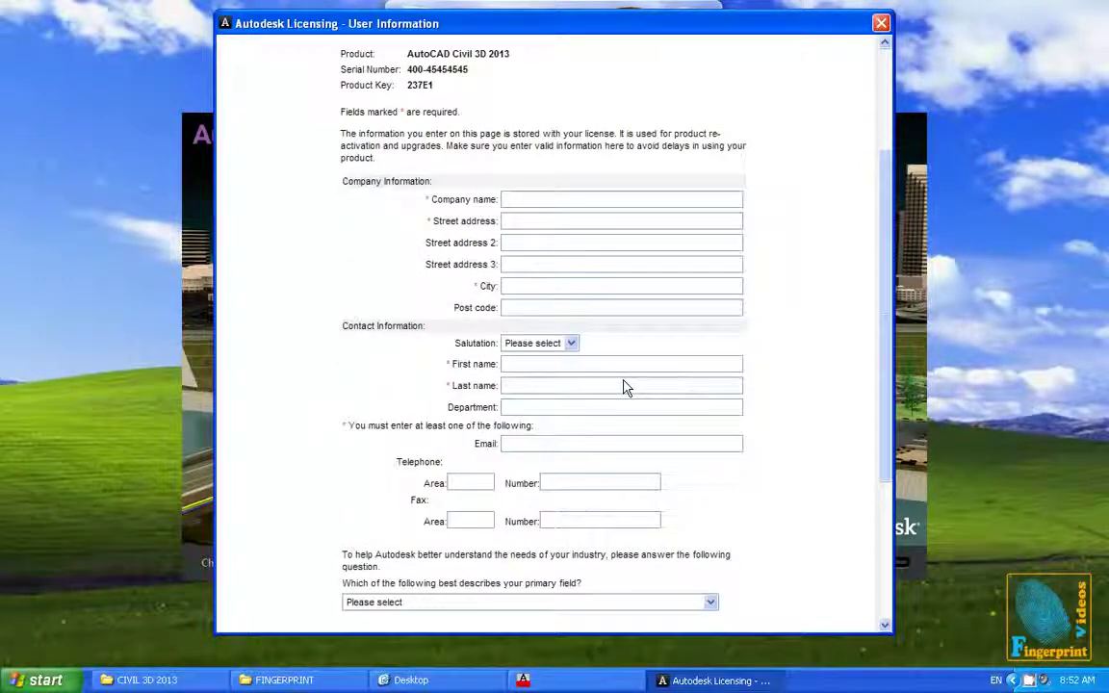
{"action": "scroll", "coordinate": [623, 387], "scroll_direction": "down", "scroll_amount": 4}
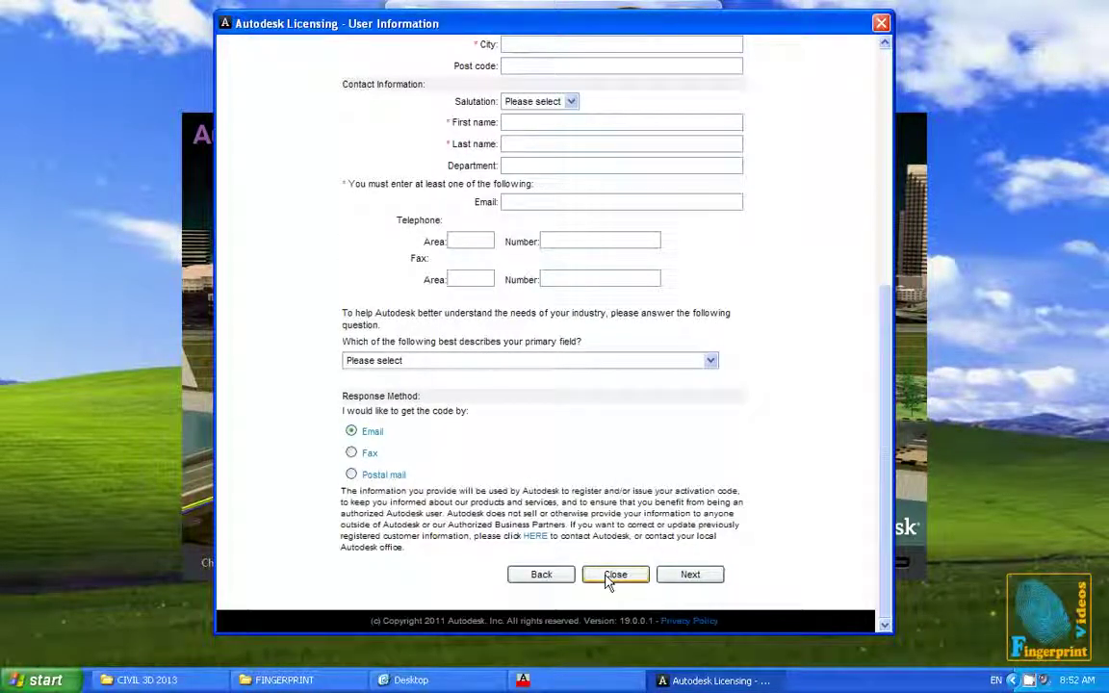
{"action": "left_click", "coordinate": [540, 575]}
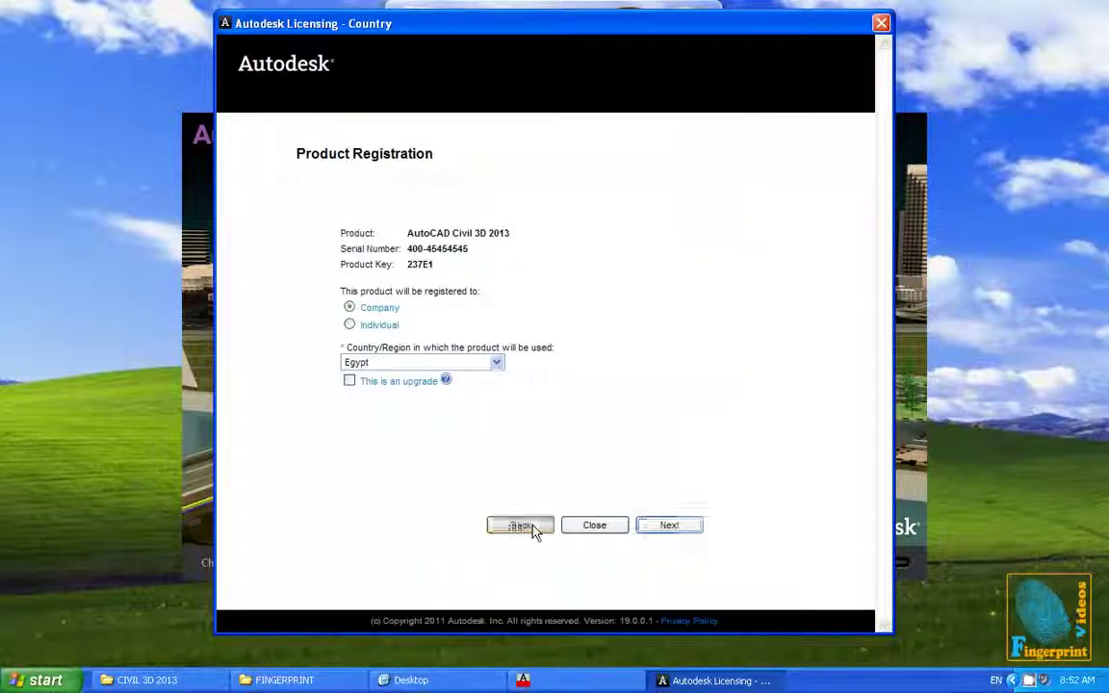
{"action": "left_click", "coordinate": [535, 529]}
{"action": "left_click", "coordinate": [544, 443]}
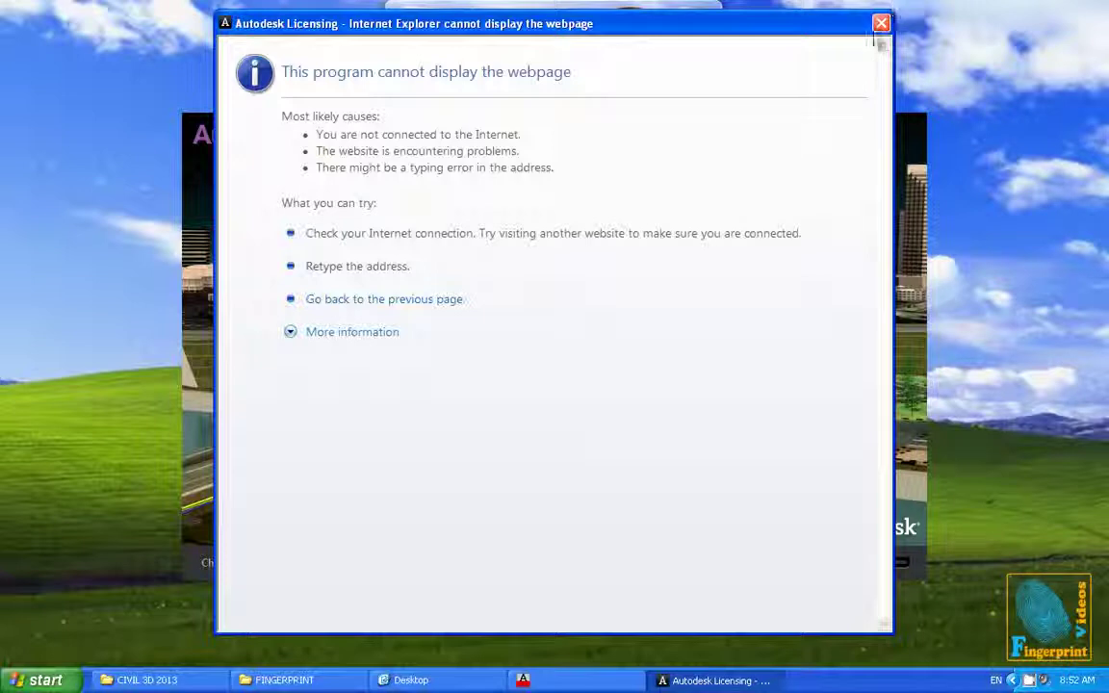
Close the error window and restart activation with 'I have an activation code from Autodesk'
{"action": "left_click", "coordinate": [880, 24]}
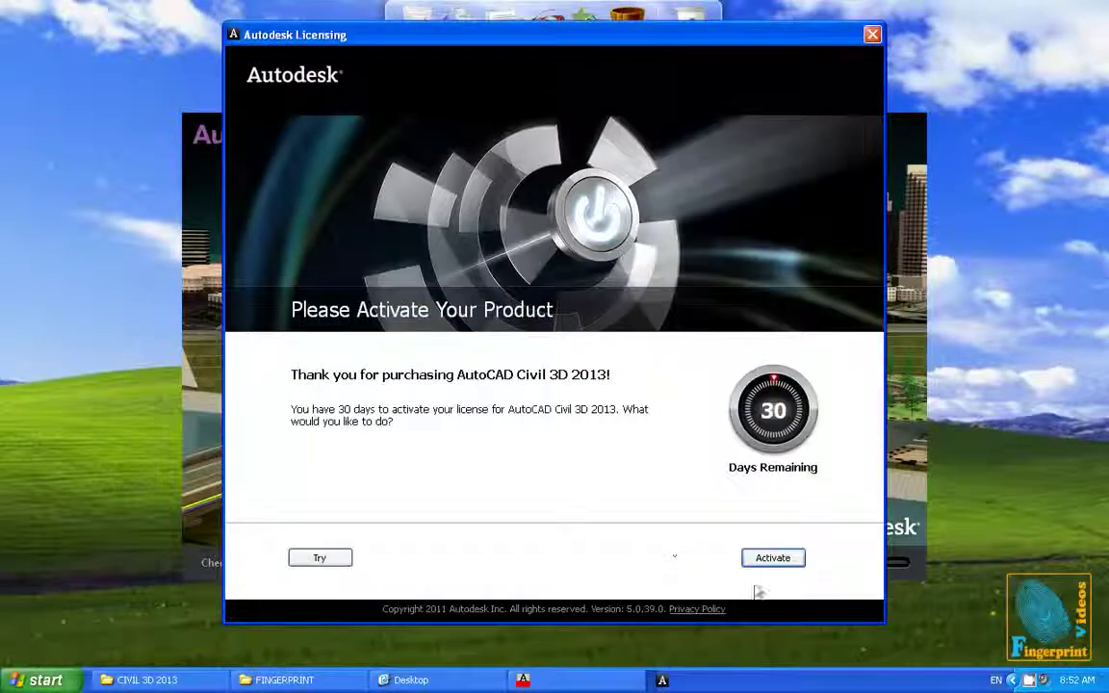
{"action": "left_click", "coordinate": [770, 557]}
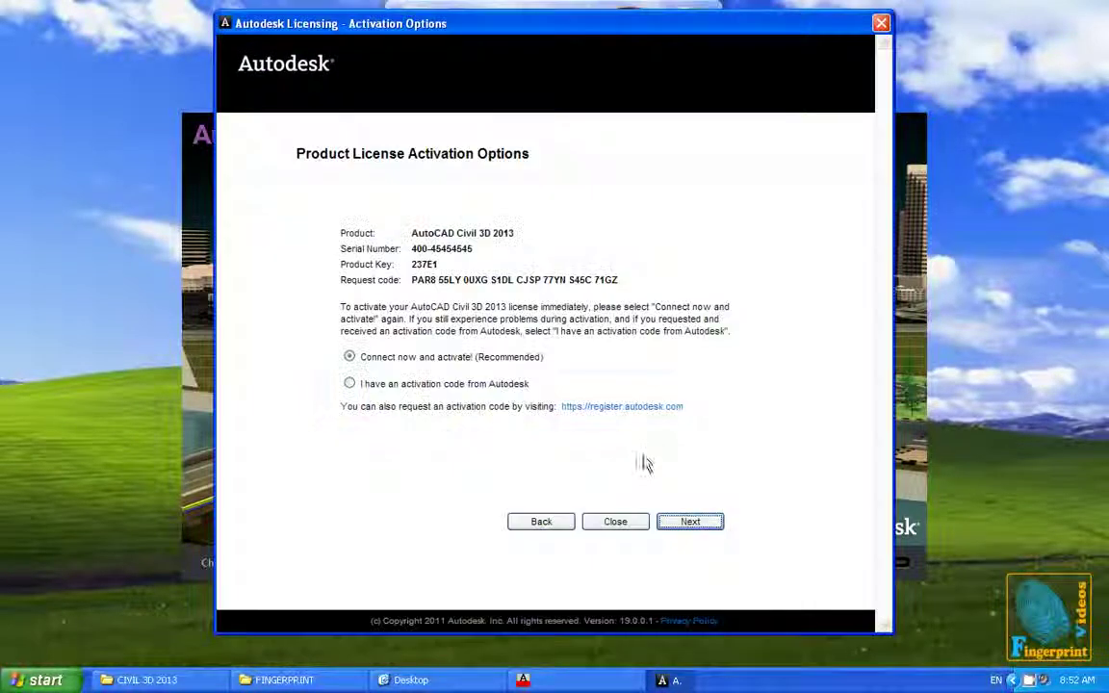
{"action": "left_click", "coordinate": [508, 385]}
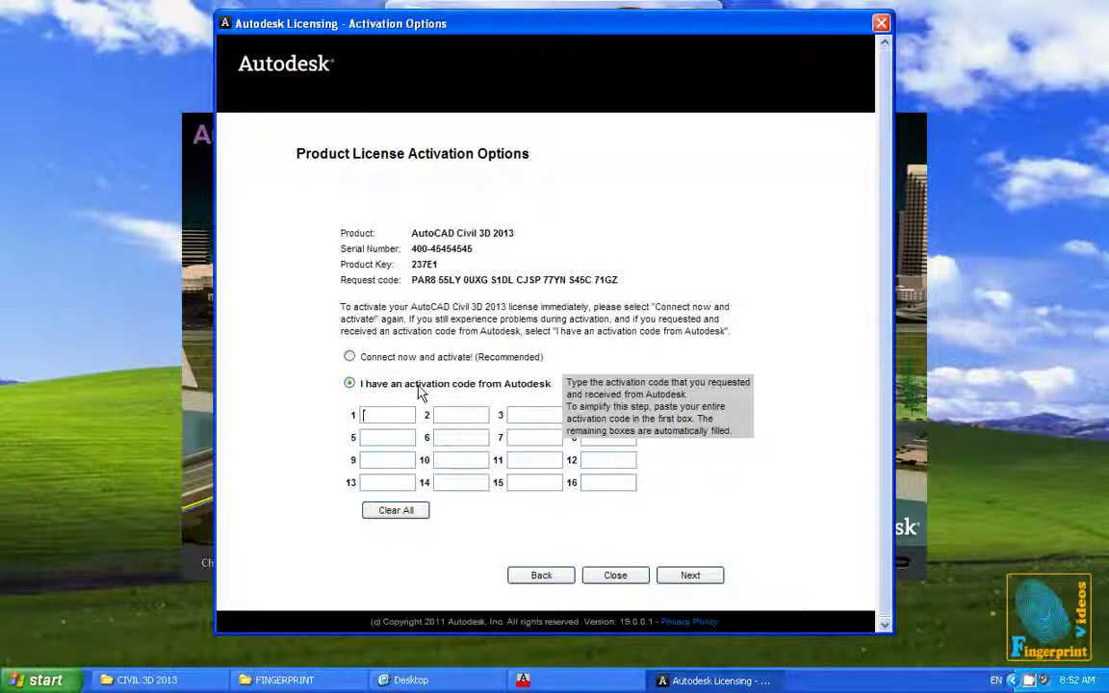
{"action": "left_click", "coordinate": [140, 680]}
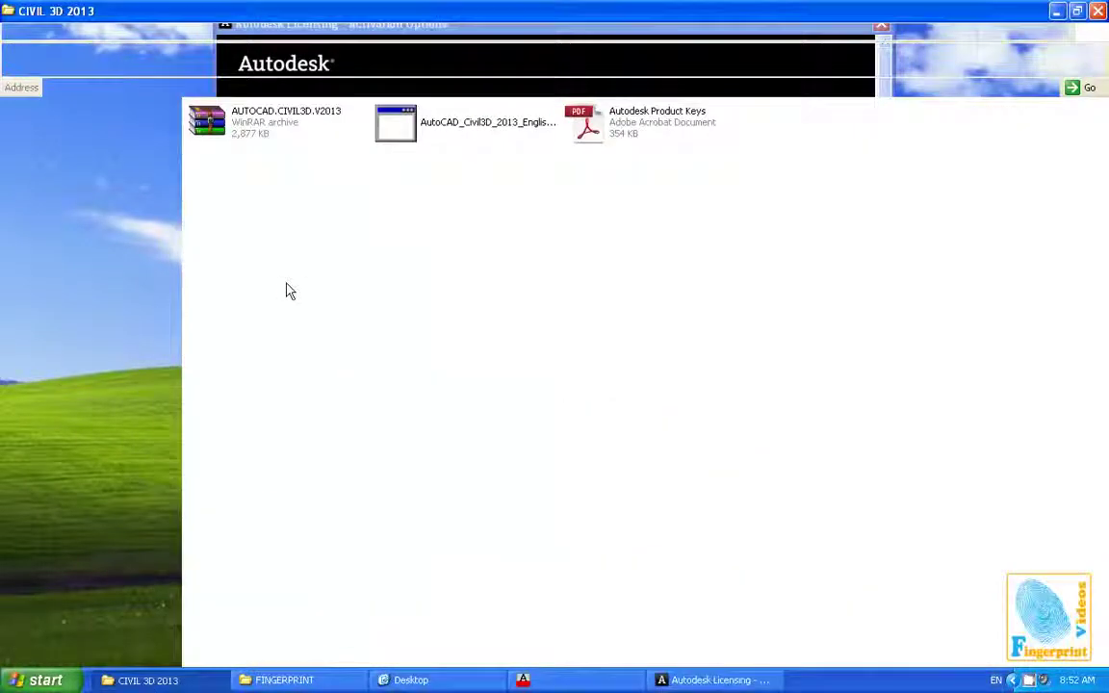
Extract the AUTOCAD.CIVIL3D.V2013 archive here in the CIVIL 3D 2013 folder
{"action": "left_click", "coordinate": [272, 126]}
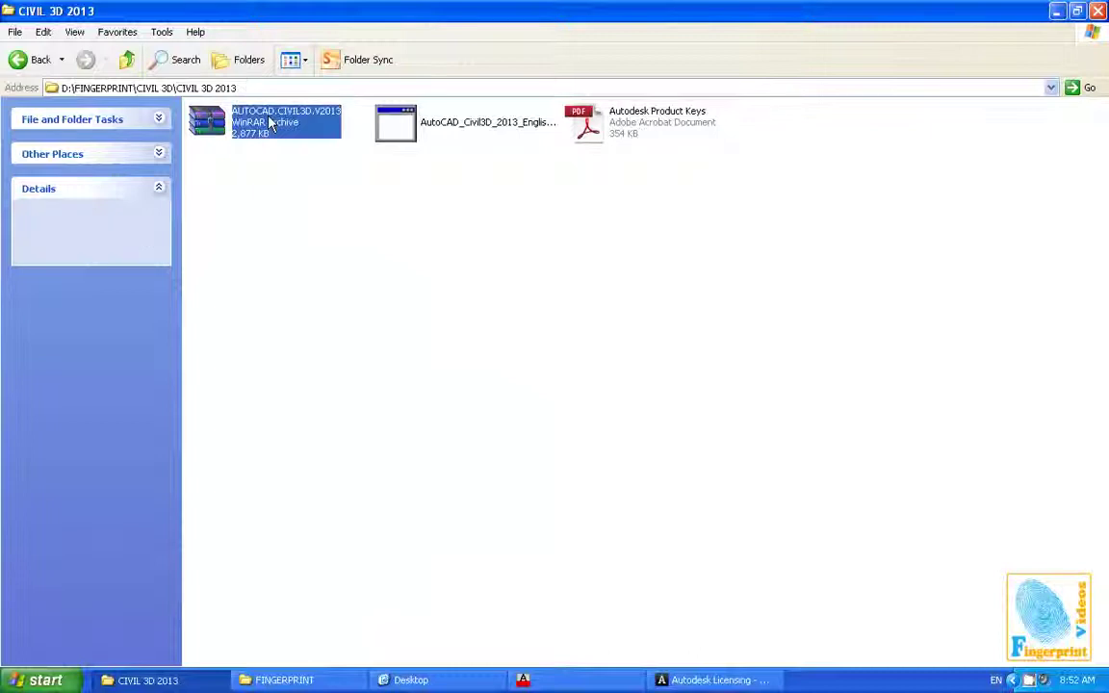
{"action": "right_click", "coordinate": [269, 114]}
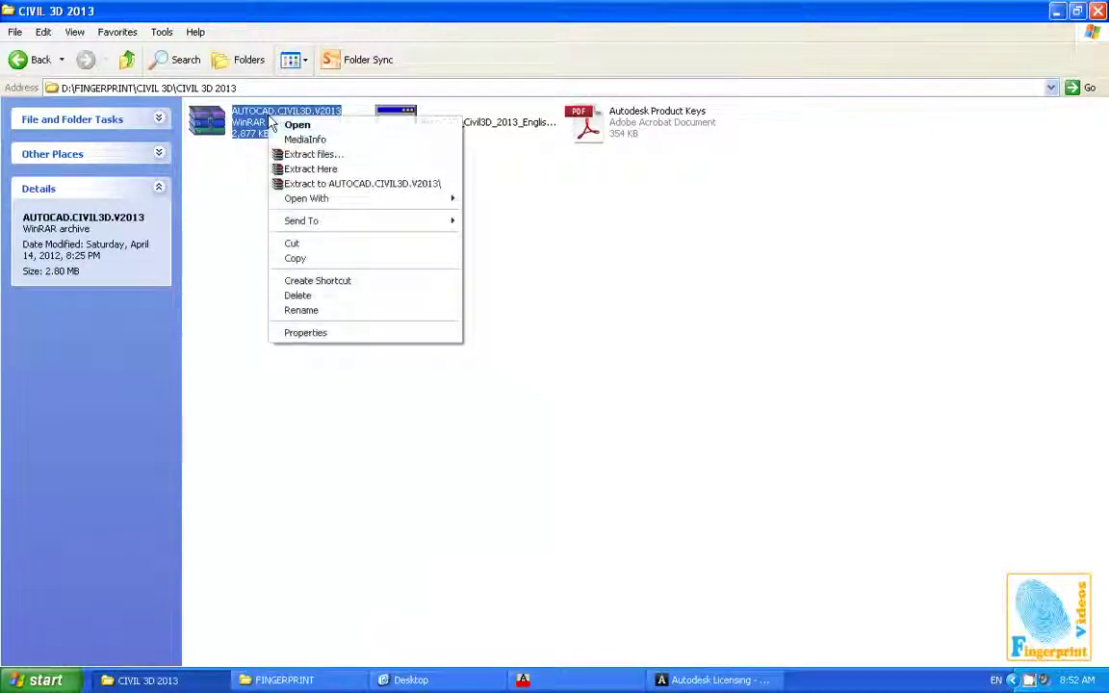
{"action": "left_click", "coordinate": [324, 170]}
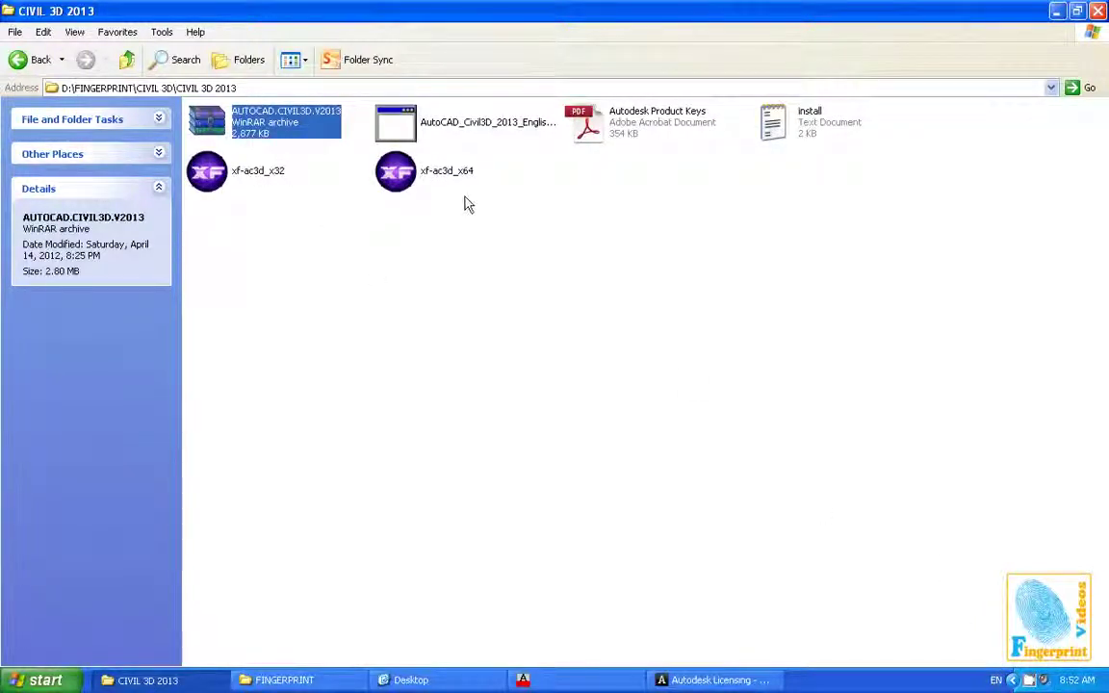
Inspect the extracted xf-ac3d_x32 and xf-ac3d_x64 files, then clear the selection
{"action": "left_click", "coordinate": [243, 205]}
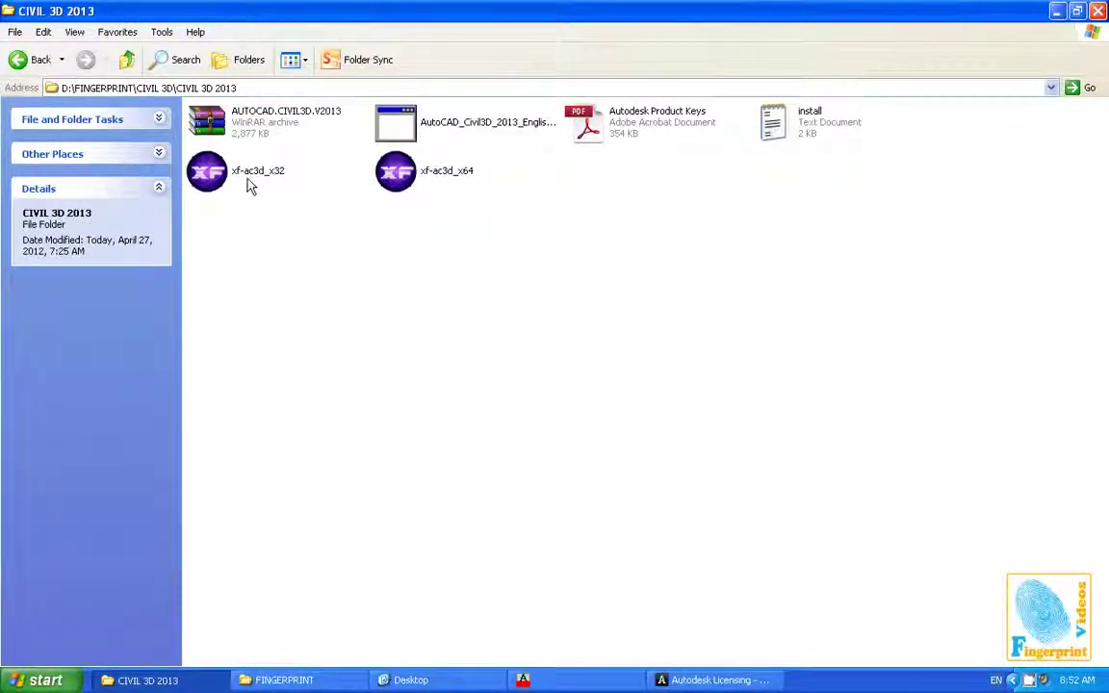
{"action": "left_click", "coordinate": [391, 187]}
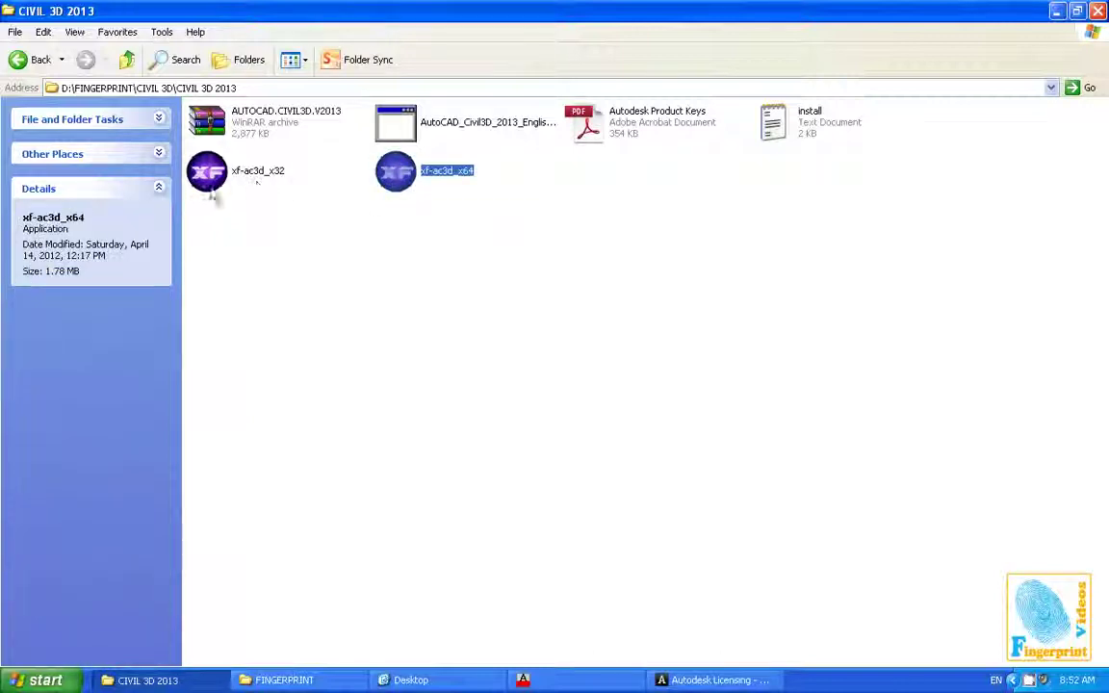
{"action": "left_click", "coordinate": [242, 183]}
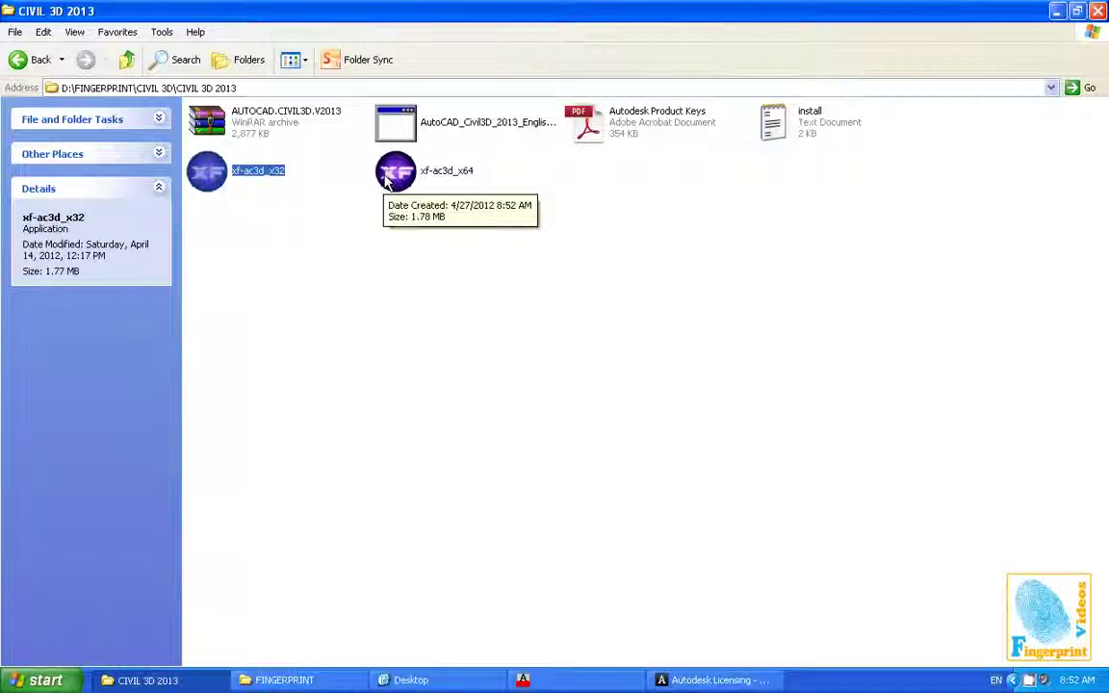
{"action": "right_click", "coordinate": [395, 181]}
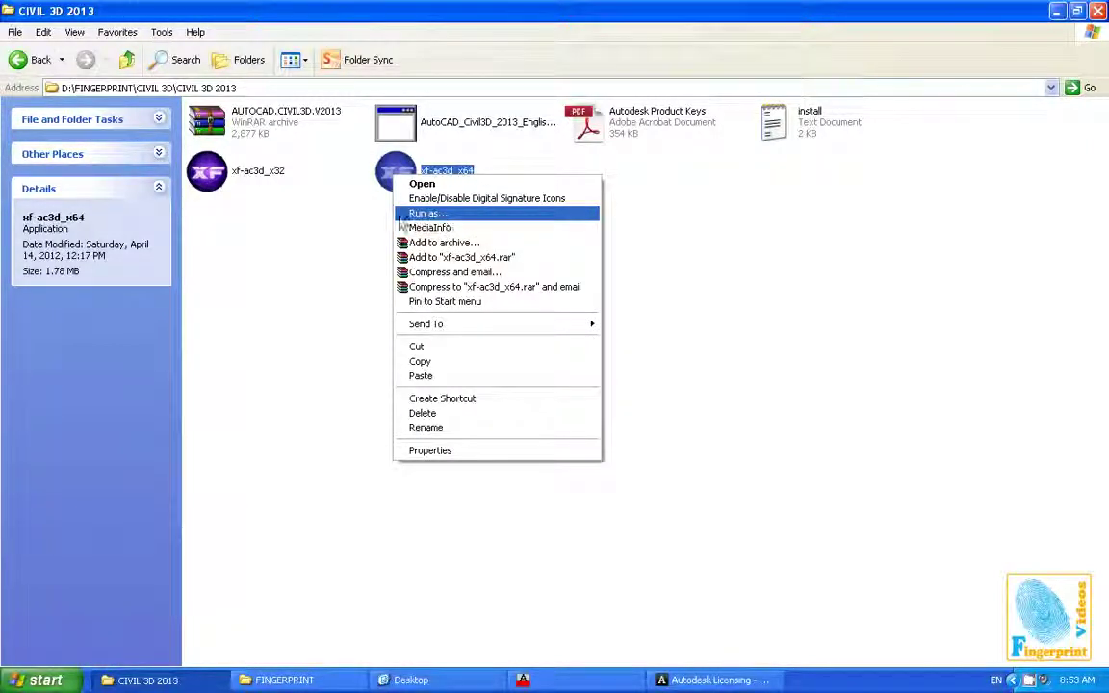
{"action": "left_click", "coordinate": [329, 229]}
{"action": "left_click", "coordinate": [329, 229]}
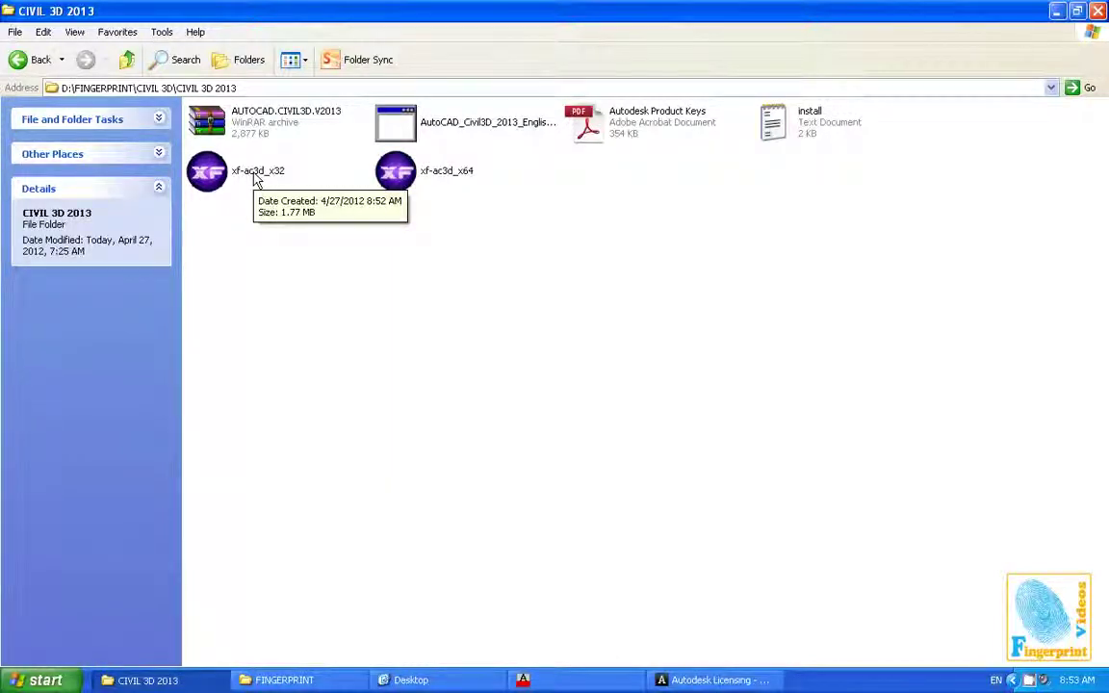
Run xf-ac3d_x32, apply its patch, and move it beside the Autodesk Licensing window
{"action": "left_click", "coordinate": [256, 180]}
{"action": "key", "text": "Return"}
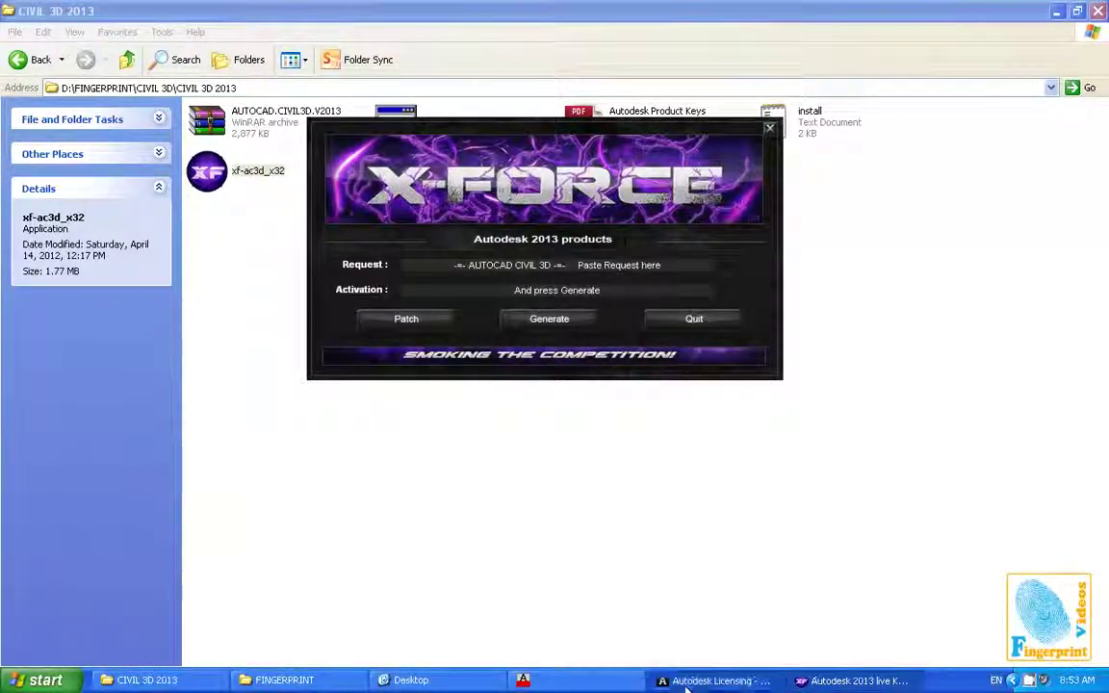
{"action": "left_click", "coordinate": [715, 681]}
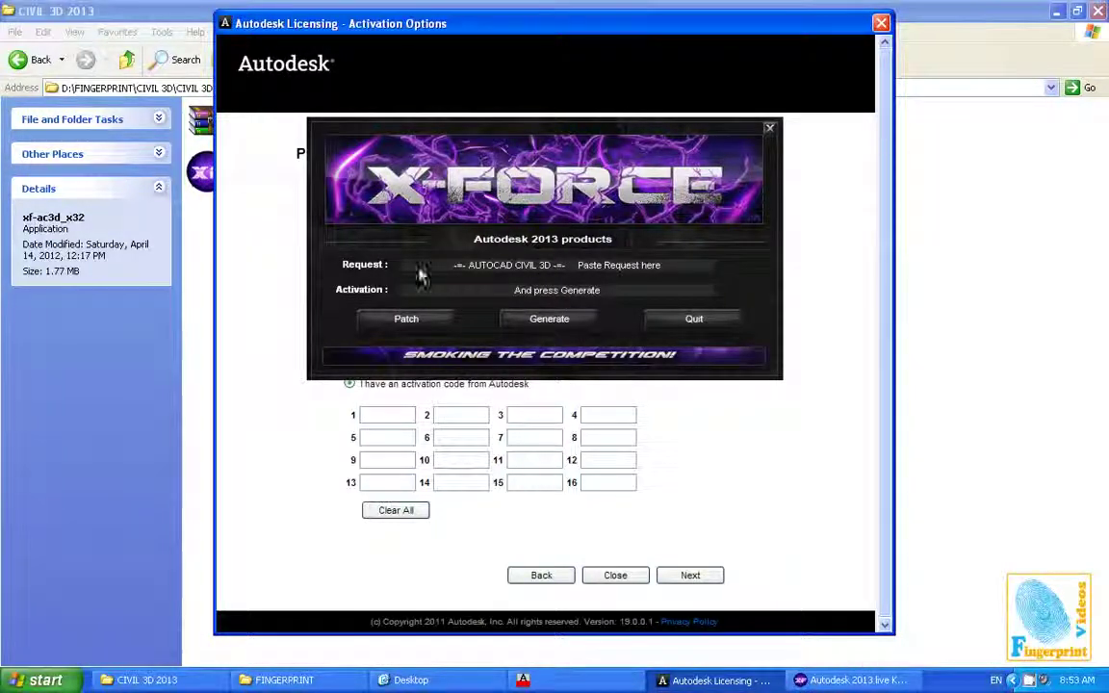
{"action": "left_click", "coordinate": [404, 319]}
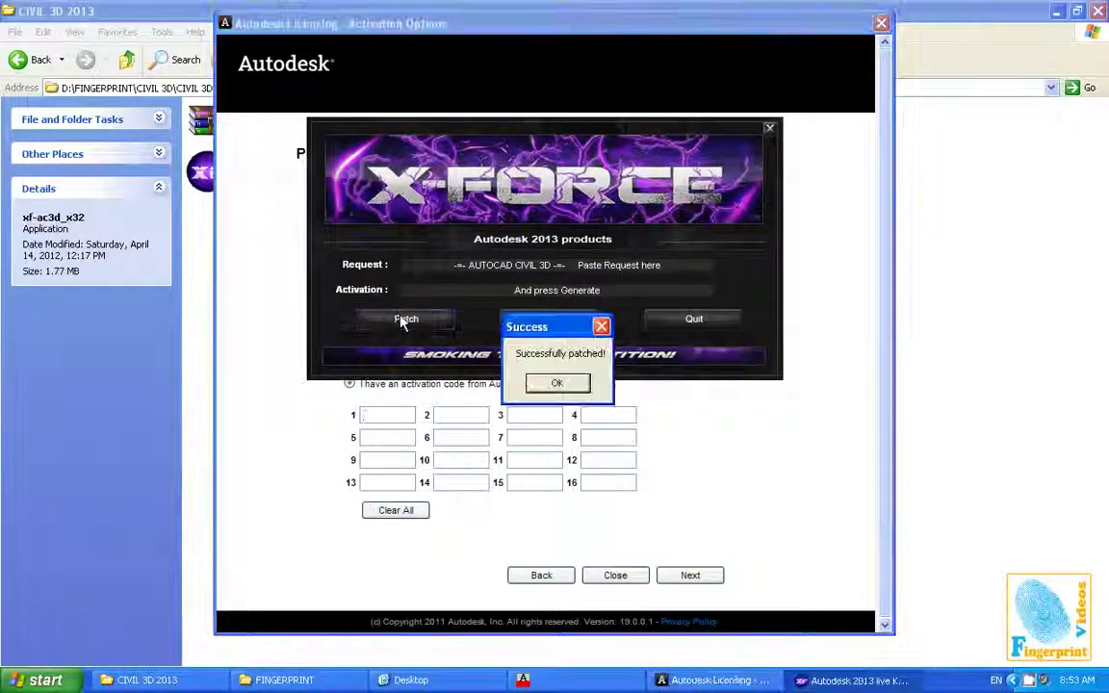
{"action": "left_click", "coordinate": [562, 385]}
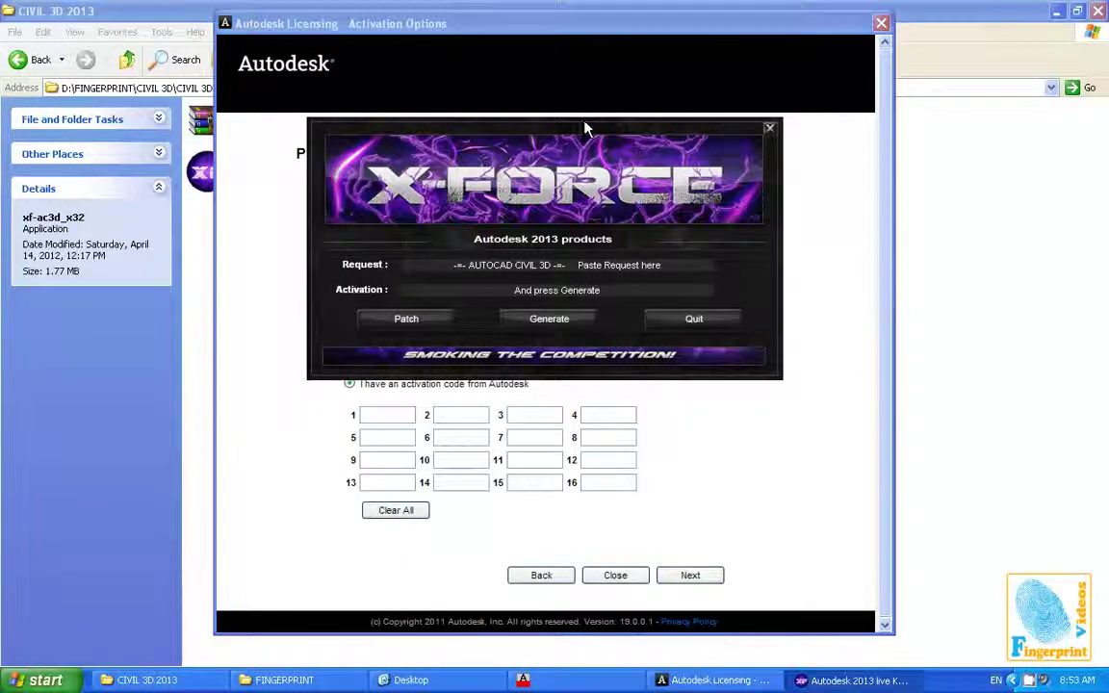
{"action": "left_click_drag", "start_coordinate": [587, 129], "coordinate": [959, 255]}
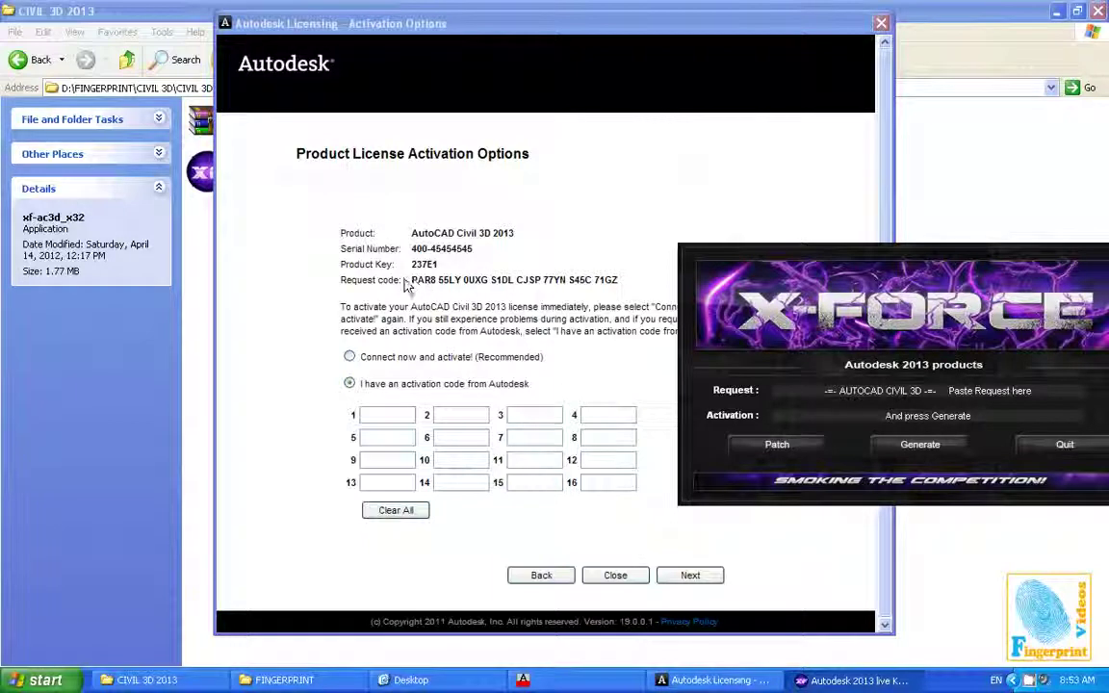
Copy the licensing request code into the keygen and generate an activation code
{"action": "left_click_drag", "start_coordinate": [412, 280], "coordinate": [637, 281]}
{"action": "key", "text": "ctrl+c"}
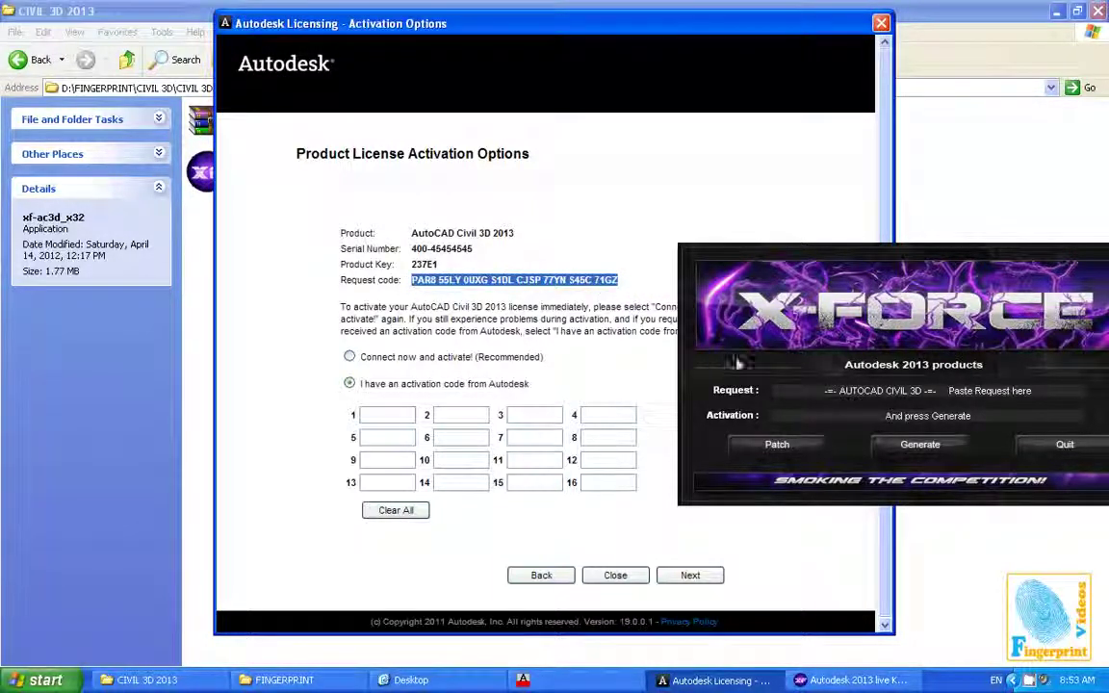
{"action": "left_click", "coordinate": [811, 395]}
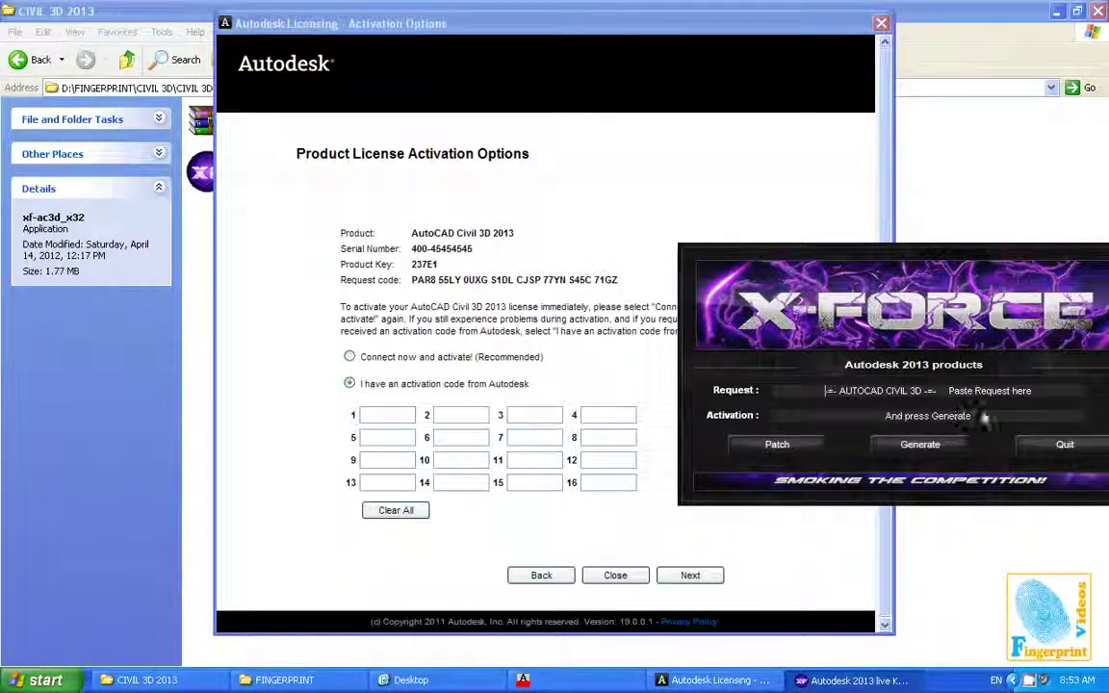
{"action": "left_click_drag", "start_coordinate": [1006, 400], "coordinate": [772, 391]}
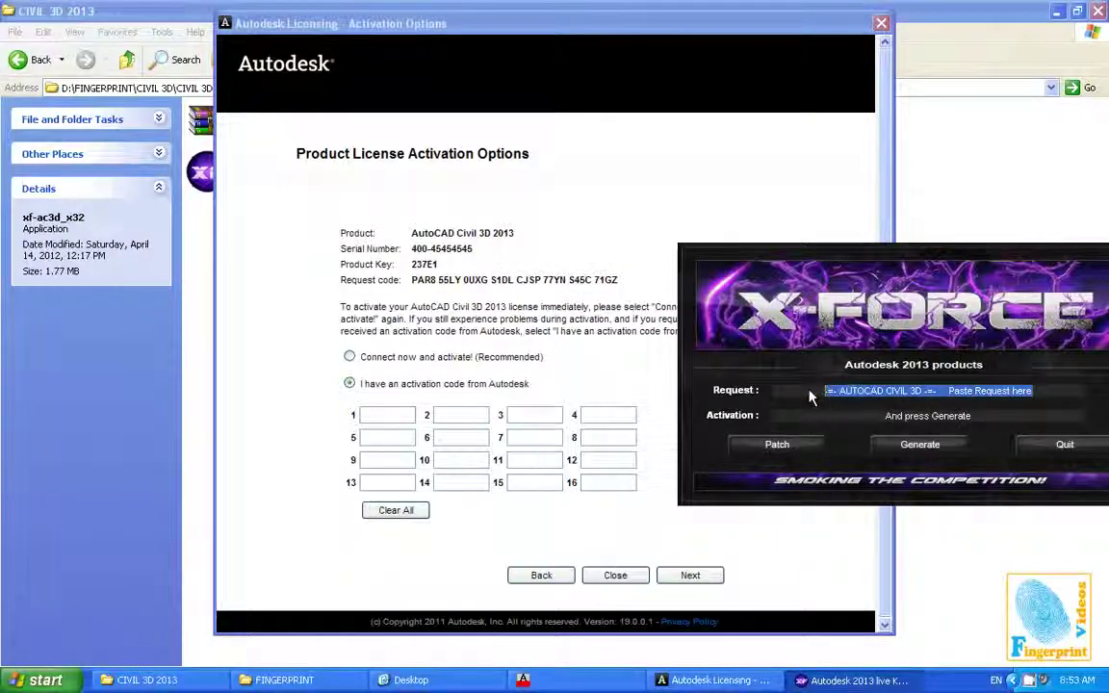
{"action": "key", "text": "ctrl+v"}
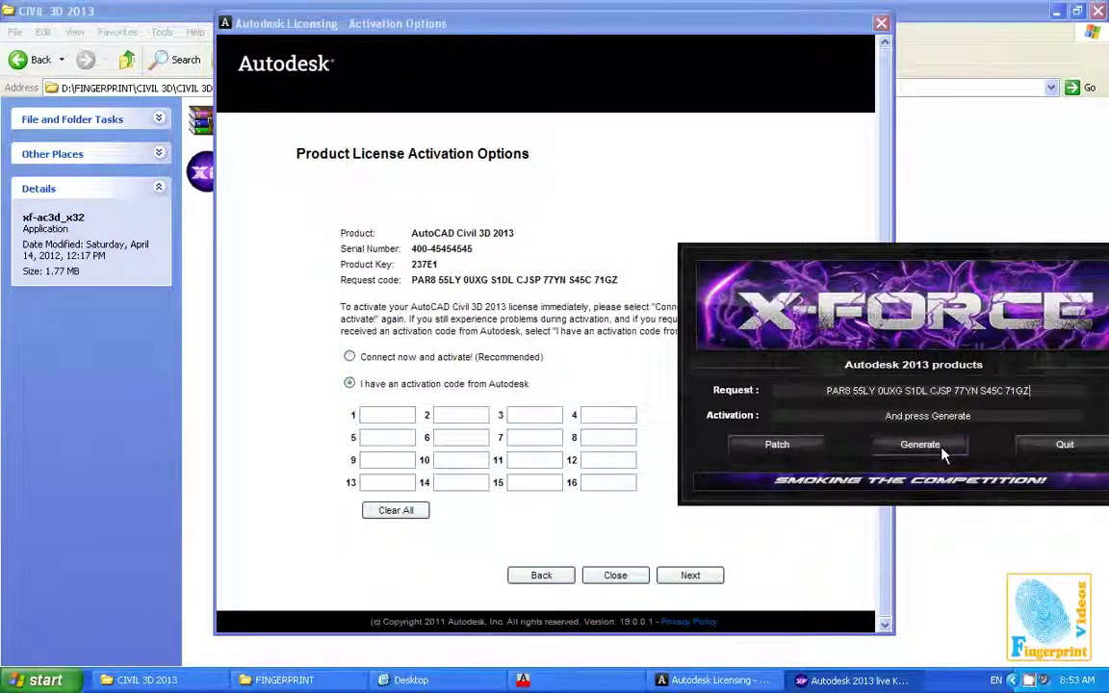
{"action": "left_click", "coordinate": [922, 446]}
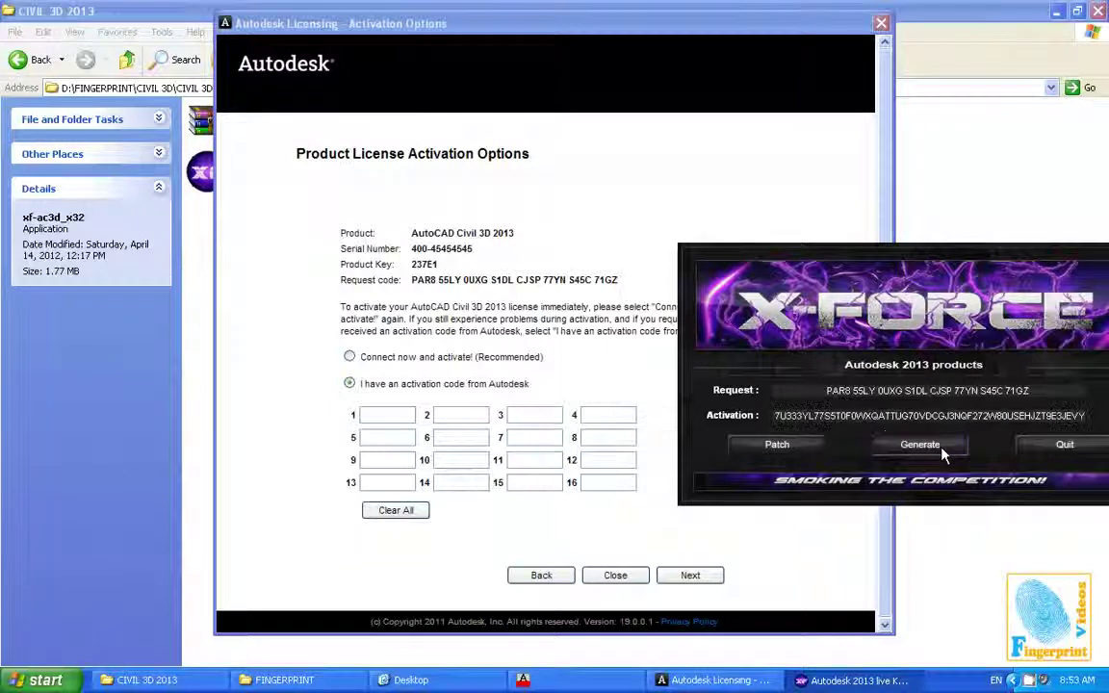
{"action": "double_click", "coordinate": [782, 421]}
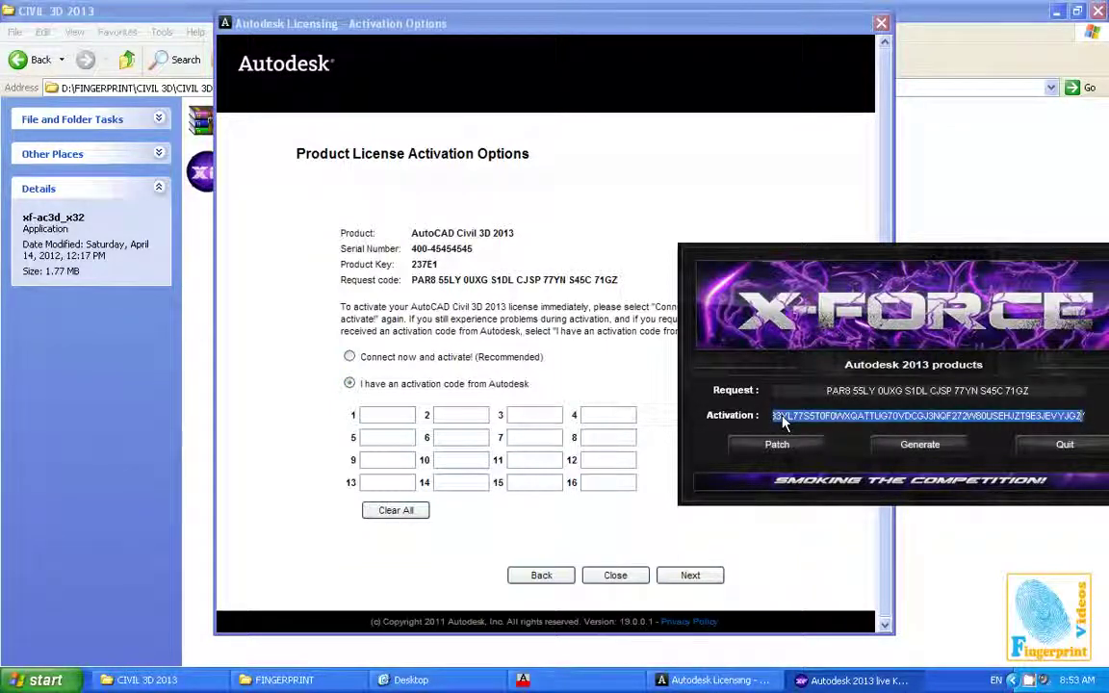
Paste the activation code into the first entry box and submit it
{"action": "left_click", "coordinate": [385, 417]}
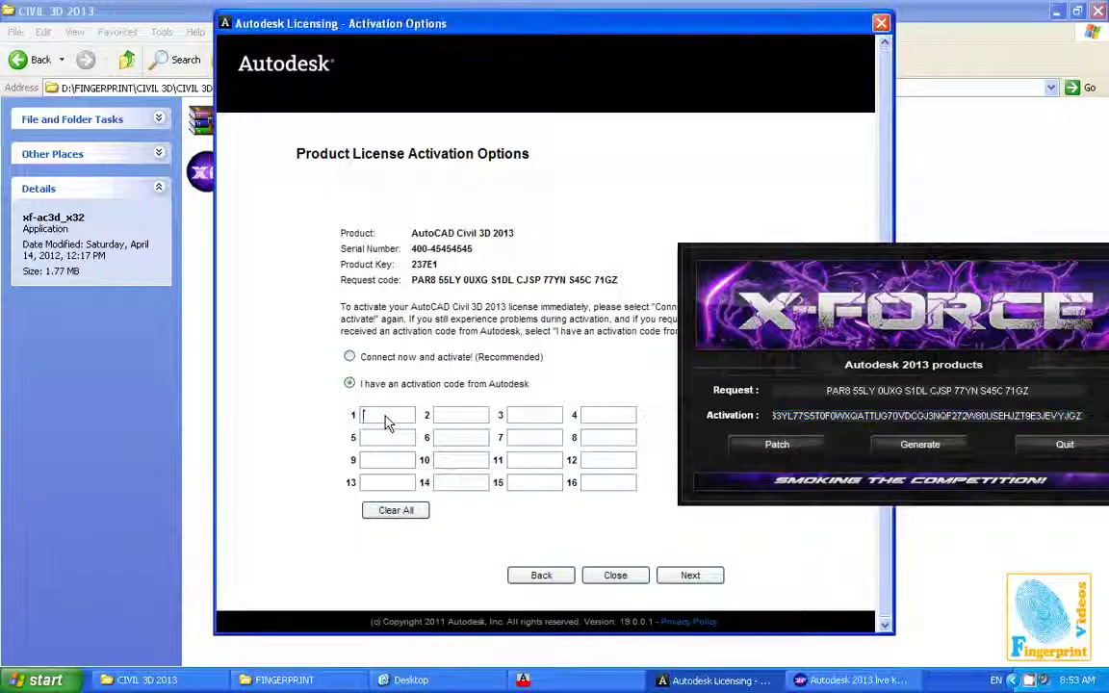
{"action": "key", "text": "ctrl+v"}
{"action": "left_click", "coordinate": [687, 575]}
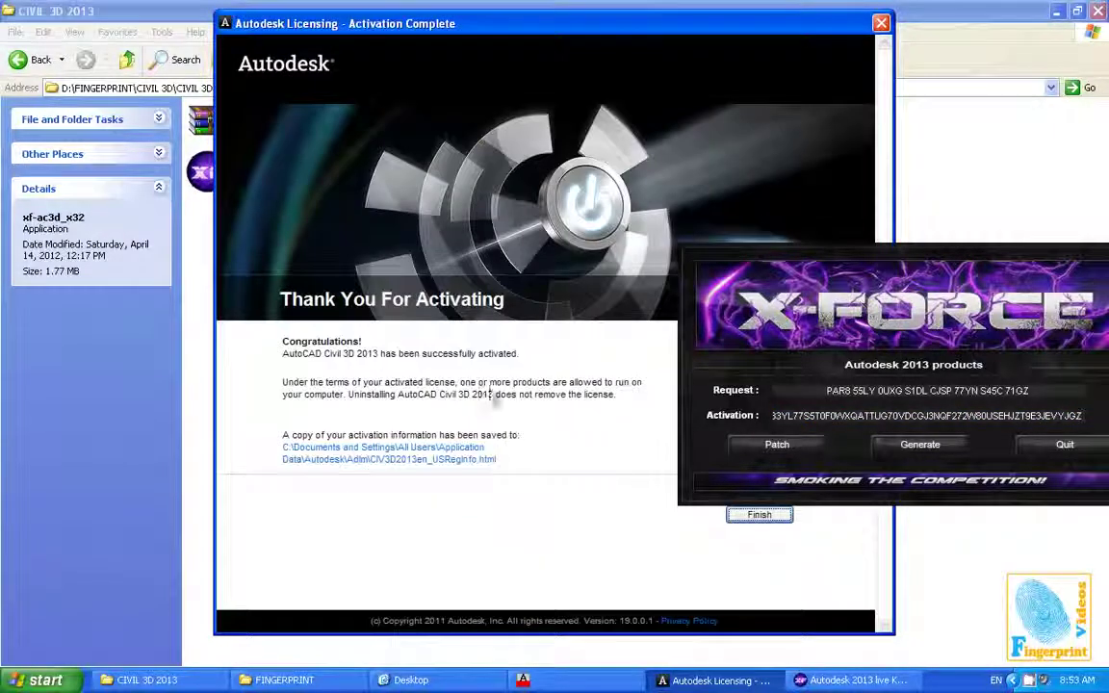
Quit the keygen and finish activation on the Activation Complete dialog
{"action": "left_click", "coordinate": [1065, 445]}
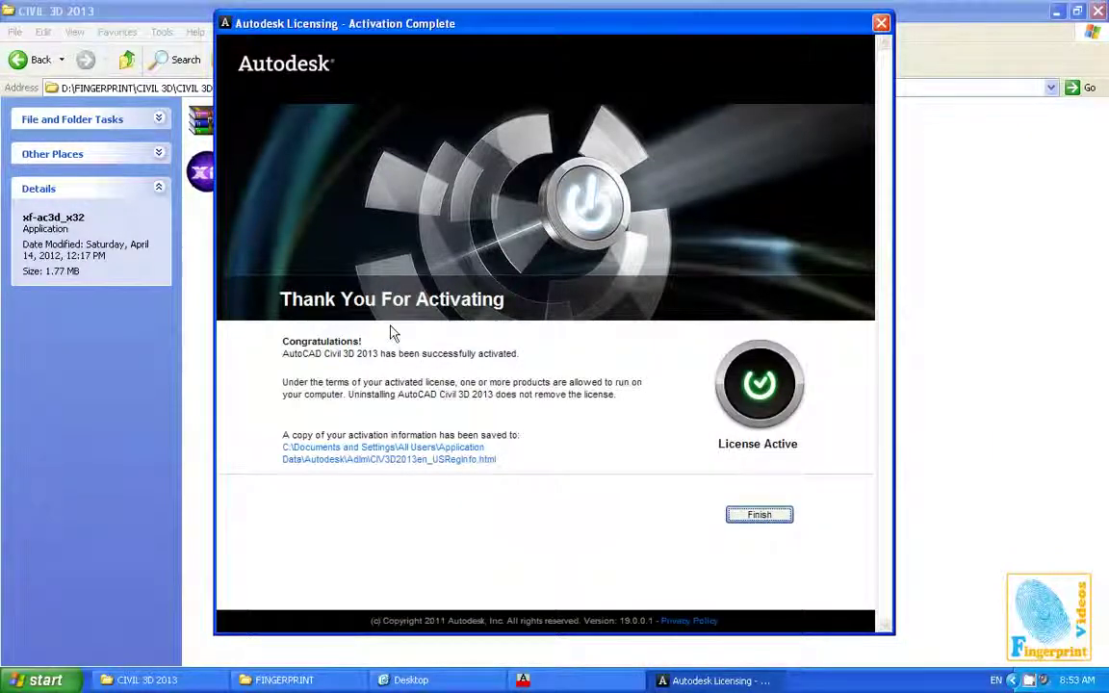
{"action": "left_click", "coordinate": [760, 516]}
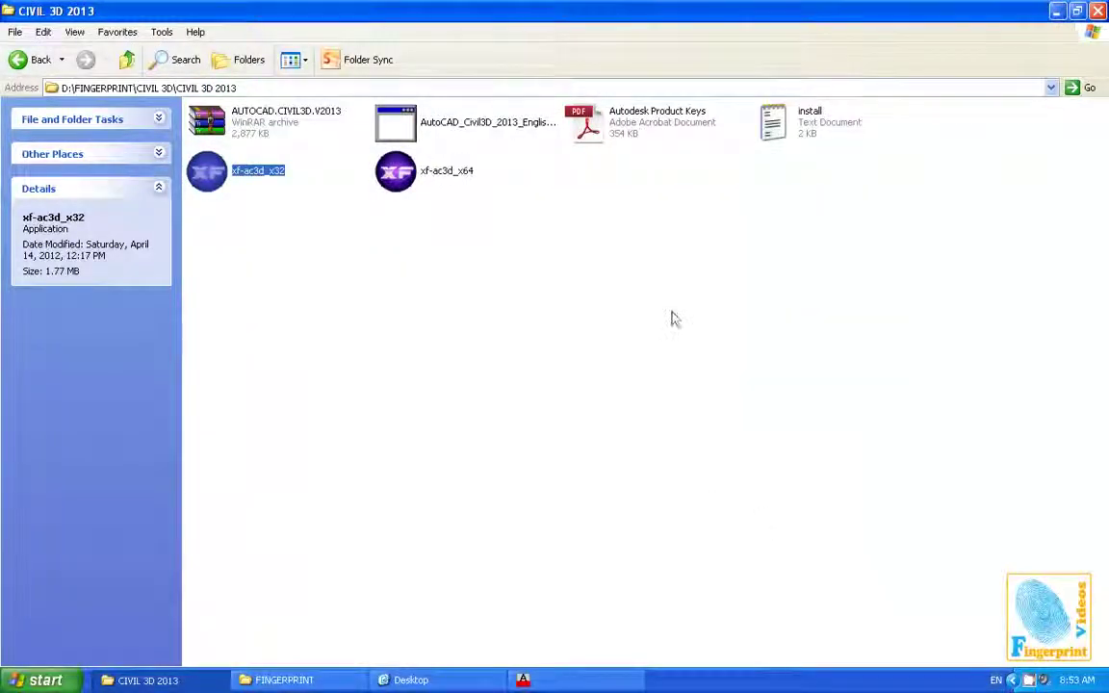
{"action": "left_click", "coordinate": [1039, 149]}
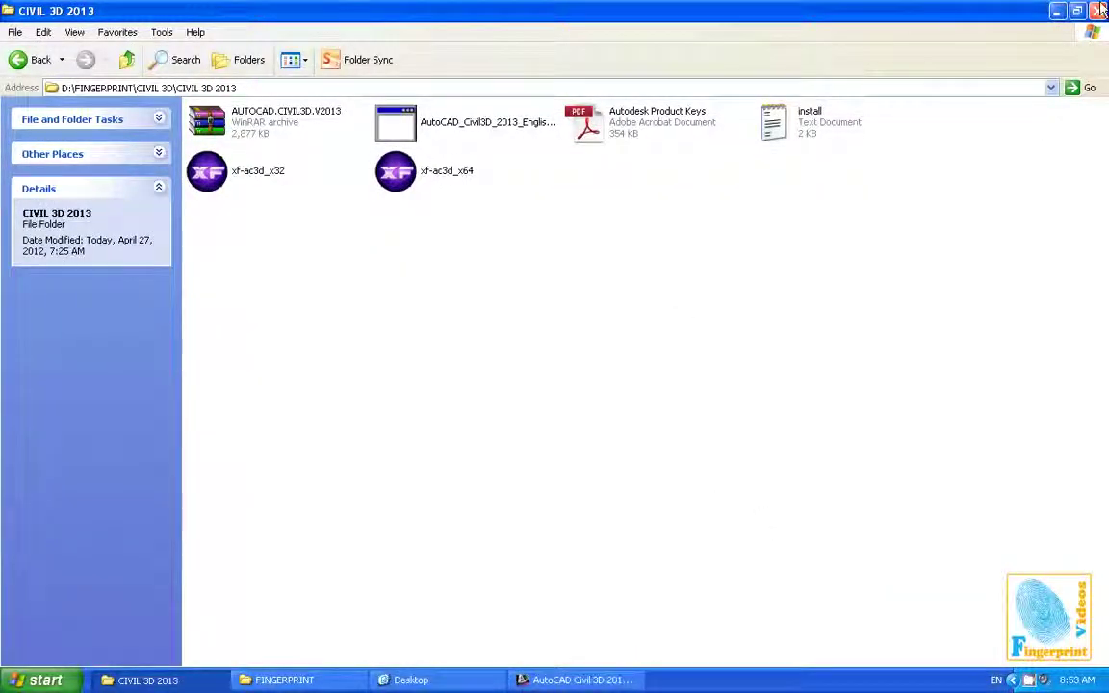